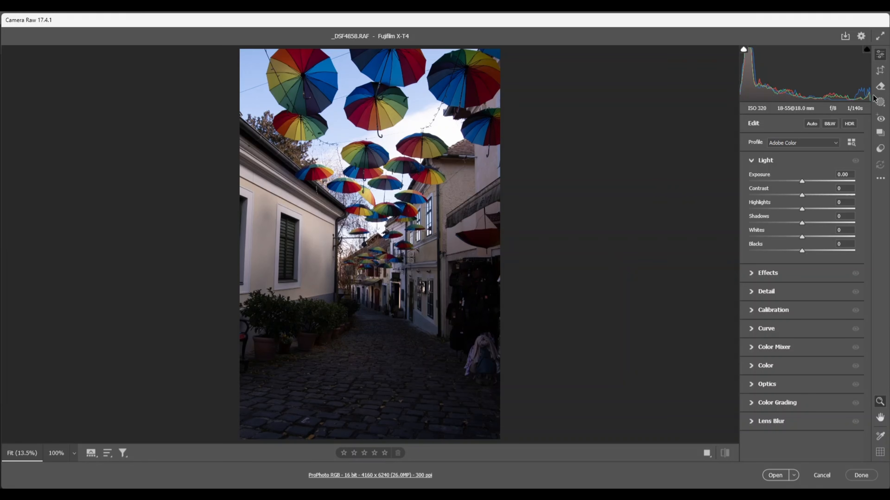
# Apply the Auto Upright correction to straighten the photo's perspective and rotate the crop to an angle of -0.63
pyautogui.click(880, 71)
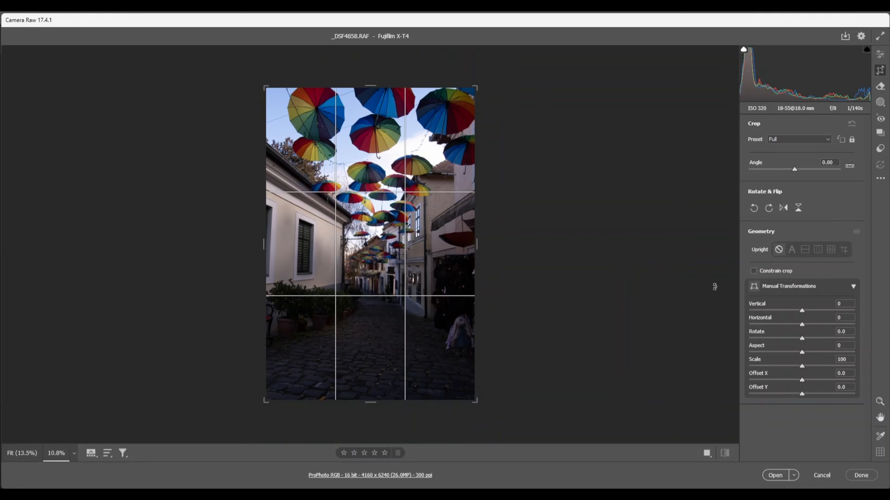
pyautogui.click(791, 250)
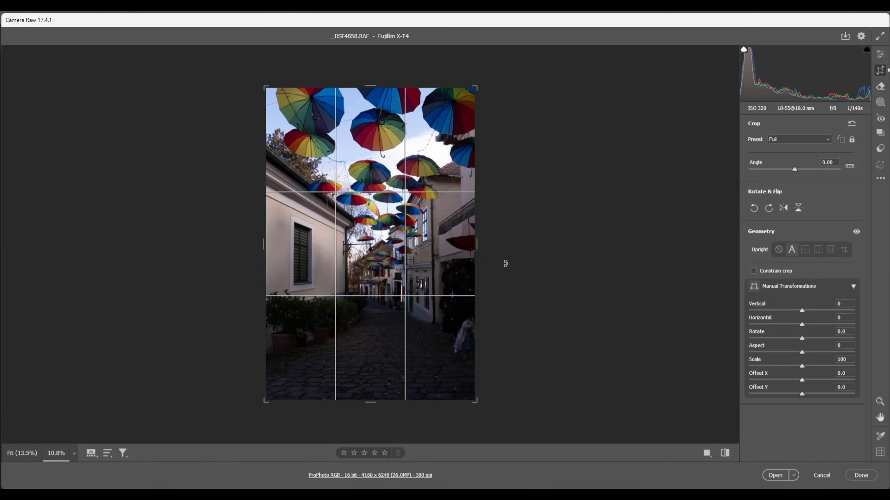
pyautogui.moveTo(500, 261); pyautogui.dragTo(501, 259)
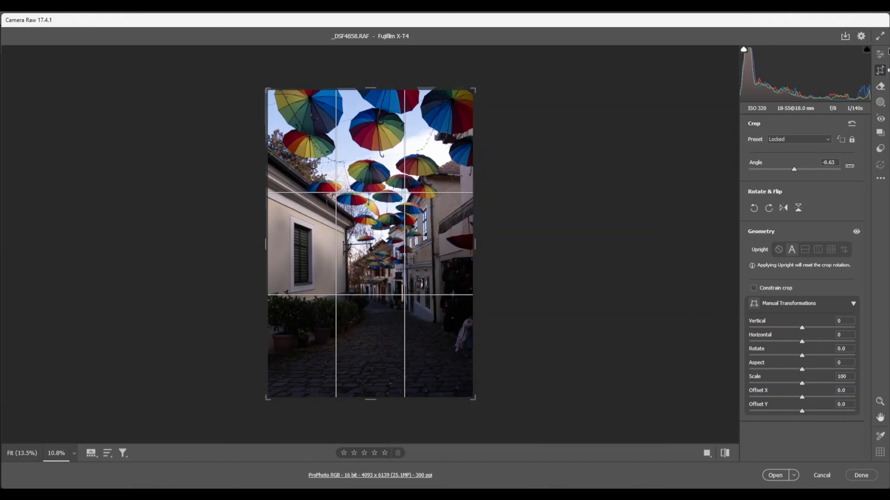
pyautogui.click(881, 56)
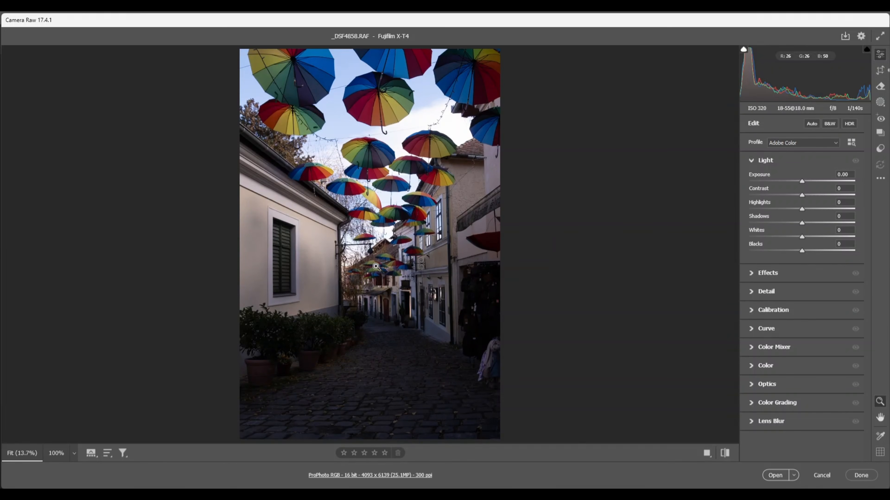
# Brighten the photo with Exposure at +1.00 and raise its Contrast to +96
pyautogui.moveTo(601, 248); pyautogui.dragTo(587, 248)
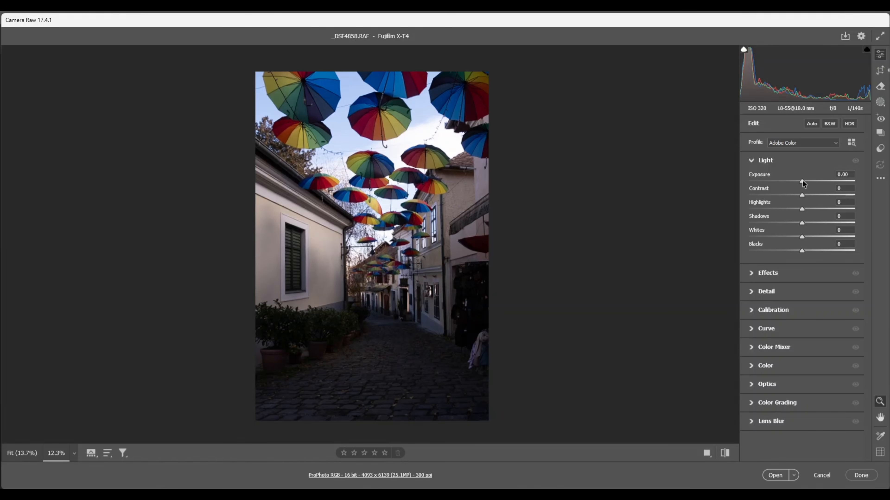
pyautogui.moveTo(802, 180); pyautogui.dragTo(813, 180)
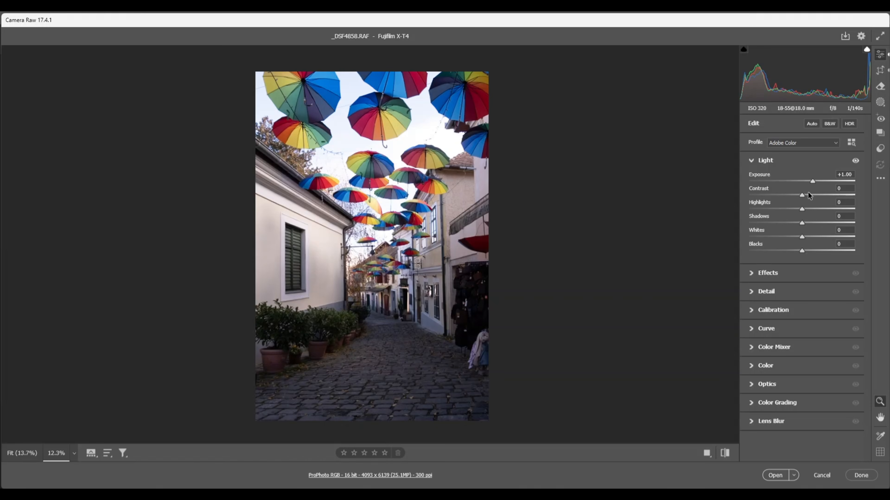
pyautogui.moveTo(802, 197); pyautogui.dragTo(839, 197)
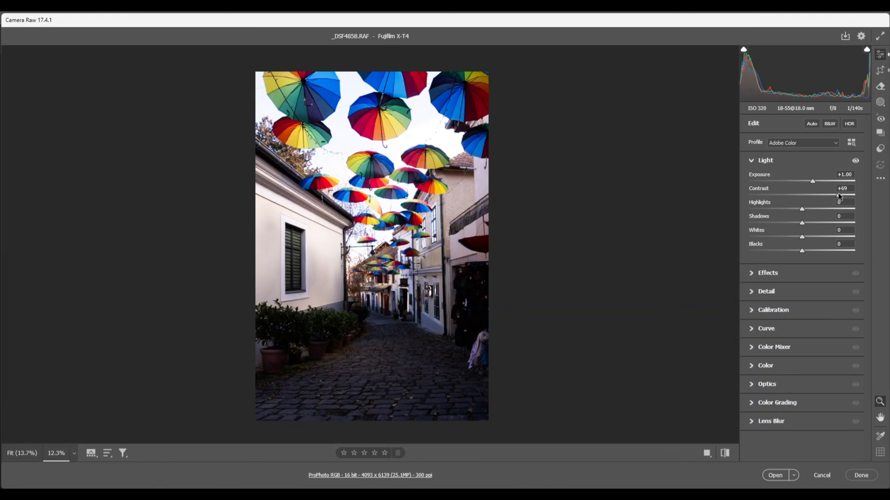
pyautogui.moveTo(839, 194); pyautogui.dragTo(847, 192)
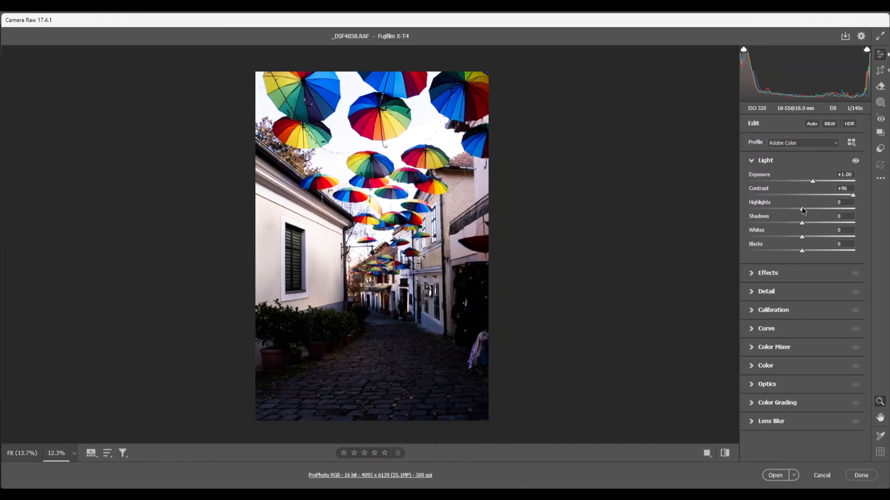
# Balance the tones by setting Highlights to +35, Shadows to +26, Whites to -100 and Blacks to +68
pyautogui.moveTo(802, 209); pyautogui.dragTo(822, 209)
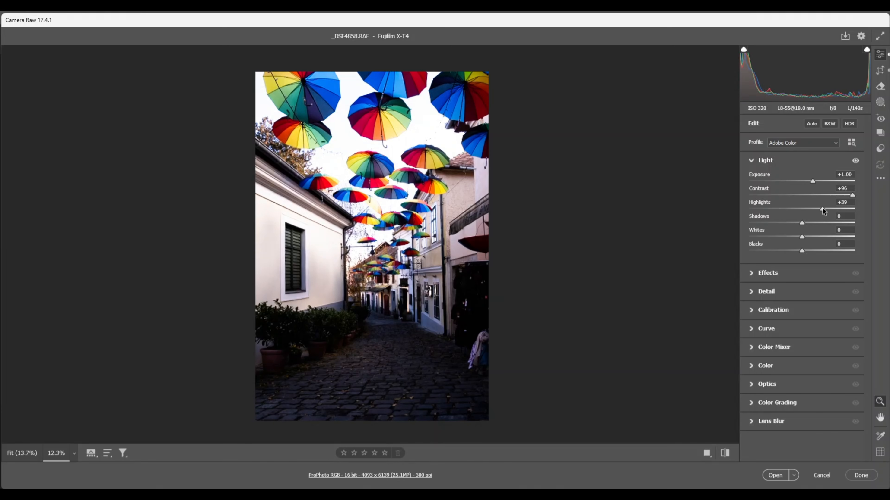
pyautogui.moveTo(822, 209); pyautogui.dragTo(819, 209)
pyautogui.moveTo(801, 223); pyautogui.dragTo(815, 223)
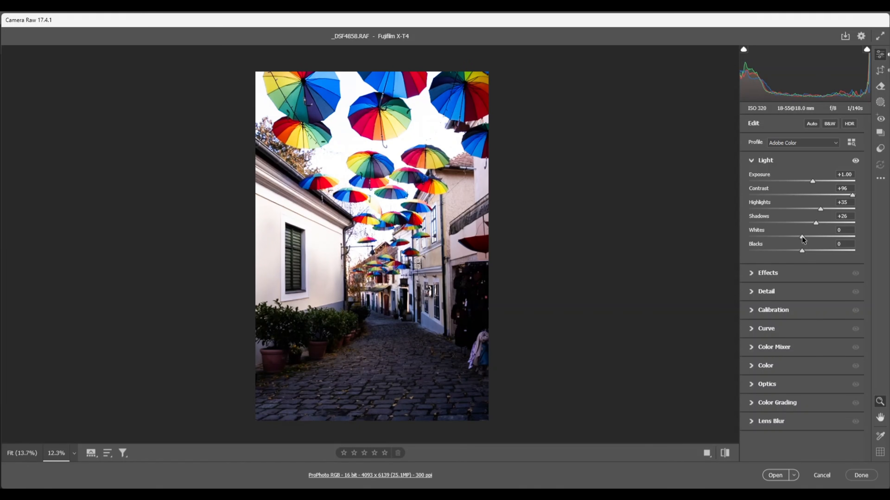
pyautogui.moveTo(792, 238); pyautogui.dragTo(744, 237)
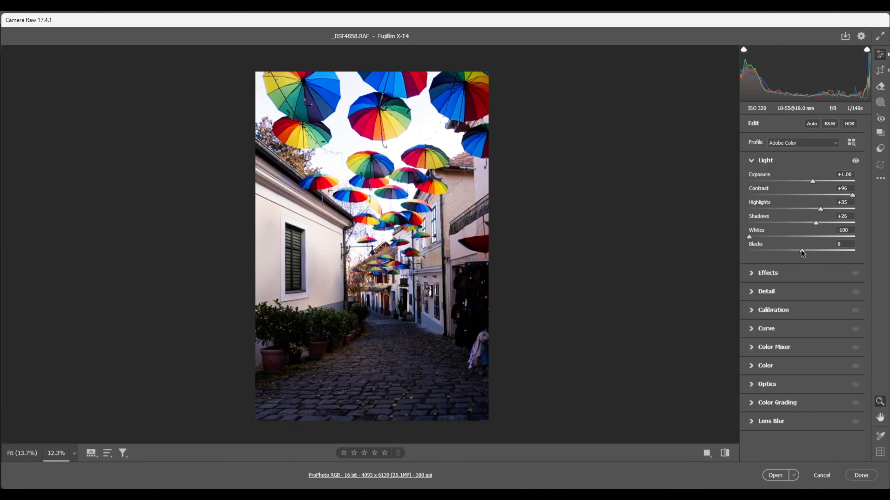
pyautogui.moveTo(801, 250); pyautogui.dragTo(836, 250)
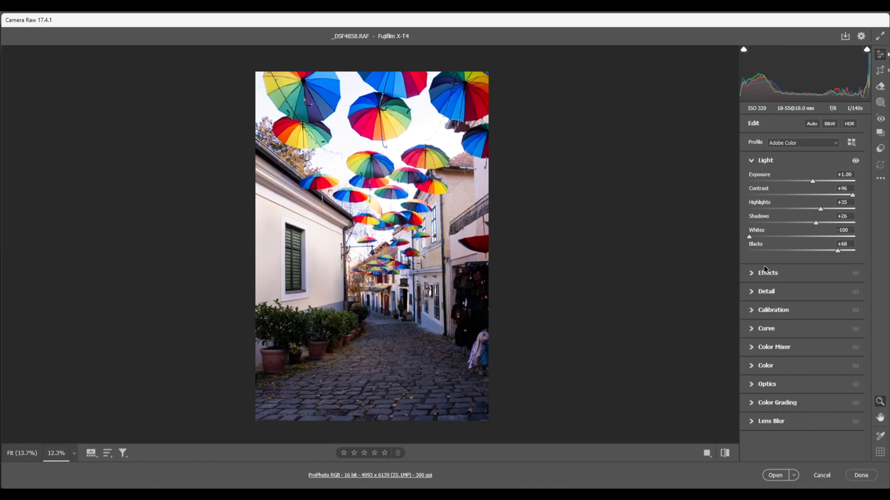
# Add punch to the photo with the effects Clarity at +38 and Dehaze at +52
pyautogui.click(750, 272)
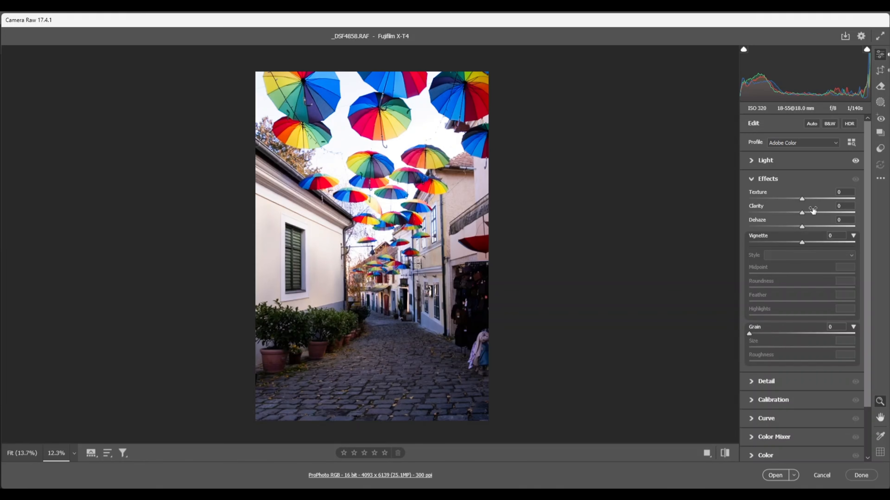
pyautogui.moveTo(803, 213); pyautogui.dragTo(823, 213)
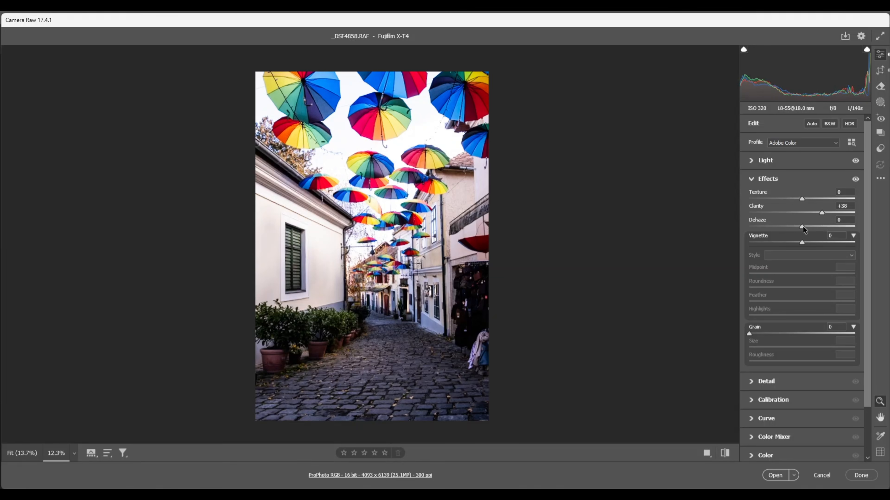
pyautogui.moveTo(802, 227); pyautogui.dragTo(829, 228)
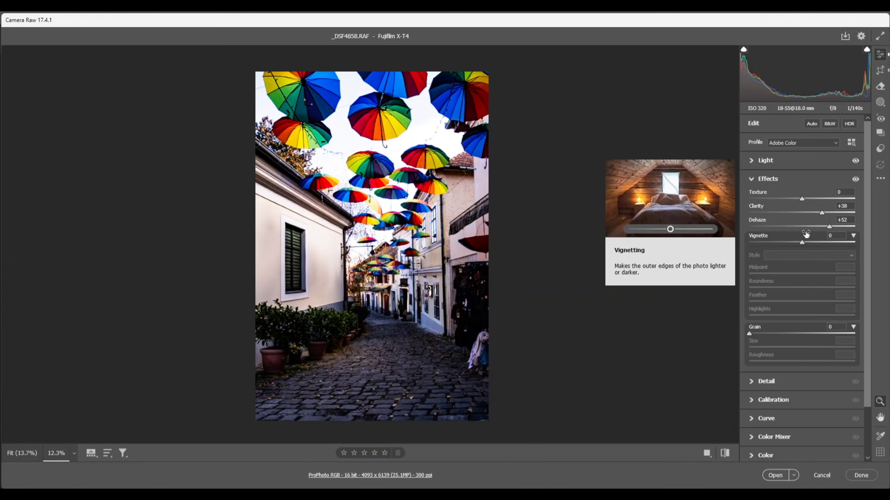
# Sharpen the photo with Sharpening 51, Radius 0.5, Detail 100 and Masking 66
pyautogui.click(751, 383)
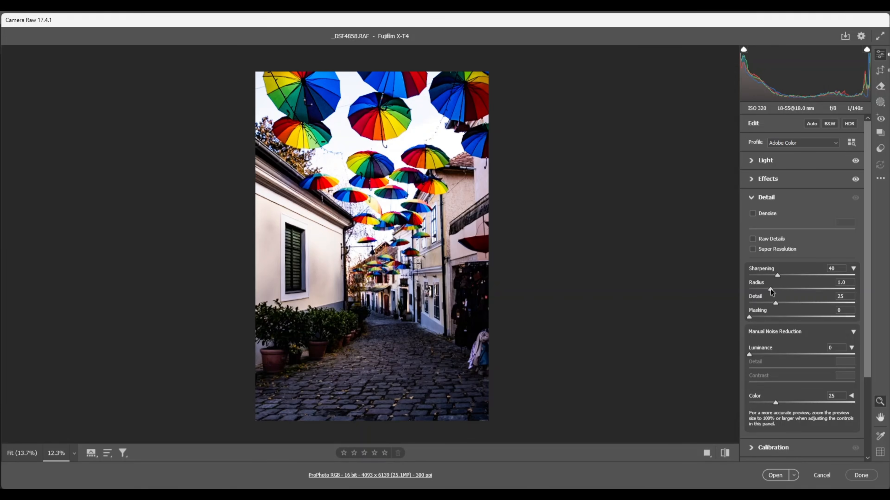
pyautogui.moveTo(770, 289); pyautogui.dragTo(749, 289)
pyautogui.moveTo(783, 277); pyautogui.dragTo(787, 277)
pyautogui.moveTo(749, 317); pyautogui.dragTo(818, 325)
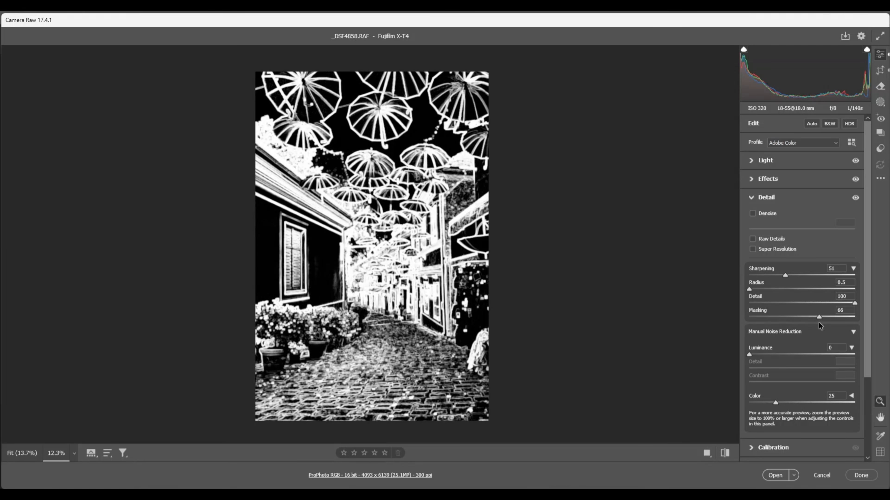
pyautogui.moveTo(818, 322); pyautogui.dragTo(818, 321)
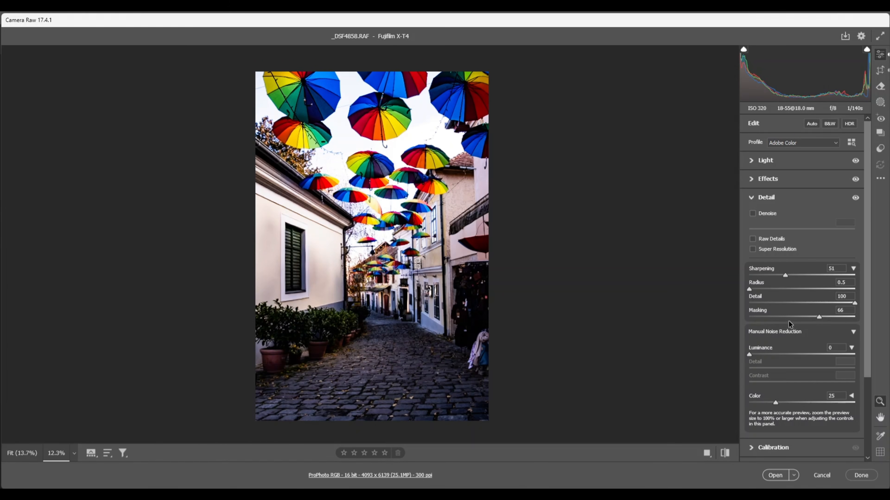
# Shift the Color Mixer hues to Reds +8, Oranges -13, Yellows -100, Greens +7 and Aquas +100
pyautogui.scroll(-3, 788, 321)
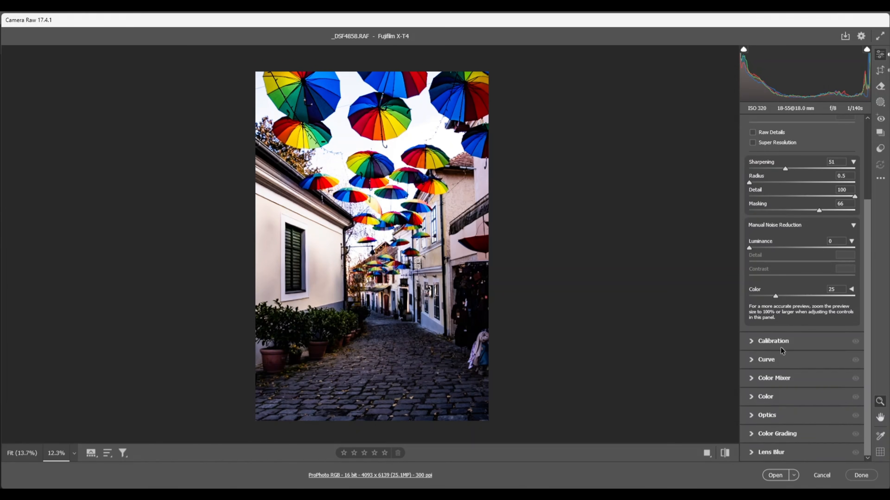
pyautogui.click(750, 379)
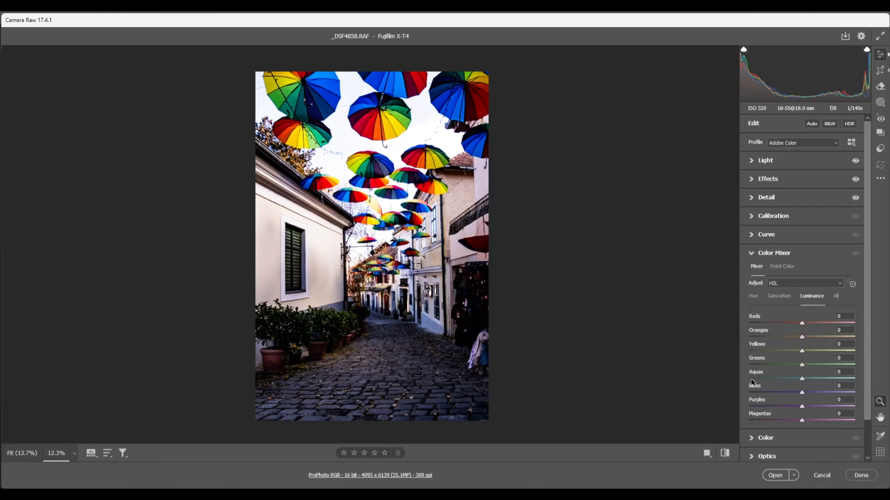
pyautogui.click(752, 298)
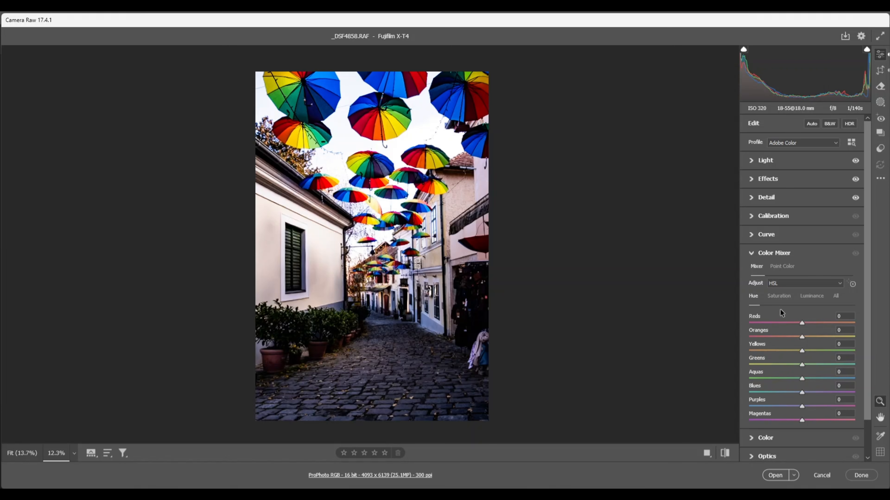
pyautogui.click(806, 323)
pyautogui.moveTo(801, 336); pyautogui.dragTo(796, 338)
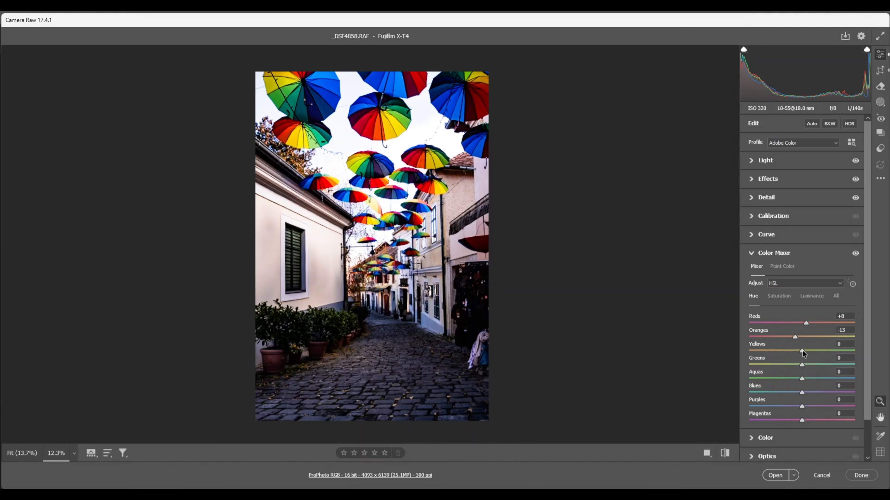
pyautogui.moveTo(785, 350); pyautogui.dragTo(747, 350)
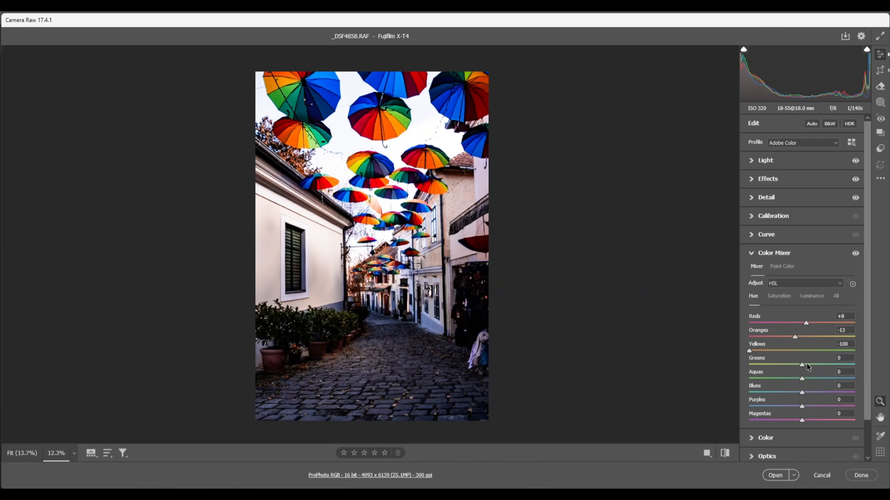
pyautogui.moveTo(802, 368); pyautogui.dragTo(806, 366)
pyautogui.moveTo(827, 378); pyautogui.dragTo(853, 379)
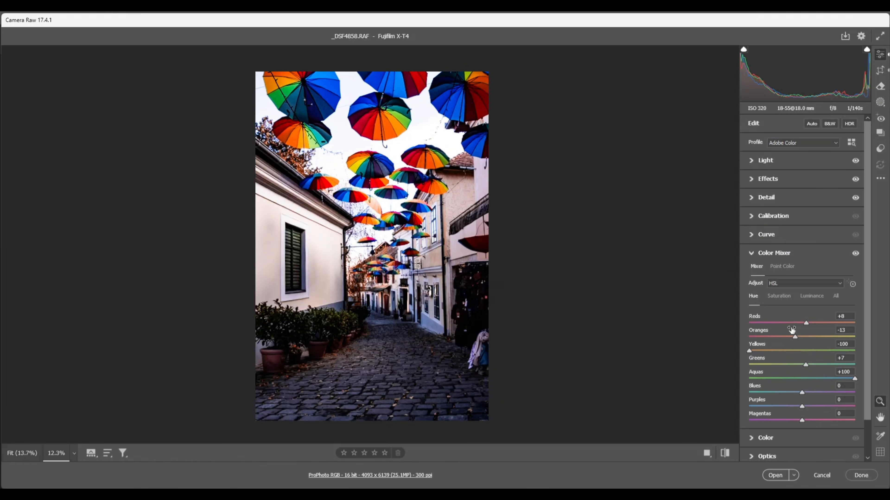
# Set the Color Mixer saturation to Reds +17, Oranges +13, Magentas -47, and Yellows, Greens, Aquas, Blues and Purples -100
pyautogui.click(778, 297)
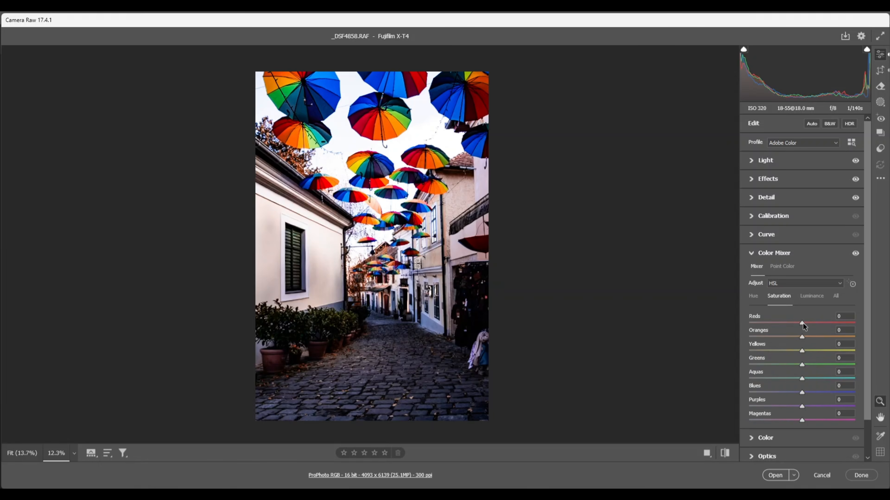
pyautogui.moveTo(802, 323); pyautogui.dragTo(810, 326)
pyautogui.moveTo(803, 339); pyautogui.dragTo(810, 340)
pyautogui.moveTo(802, 351); pyautogui.dragTo(743, 349)
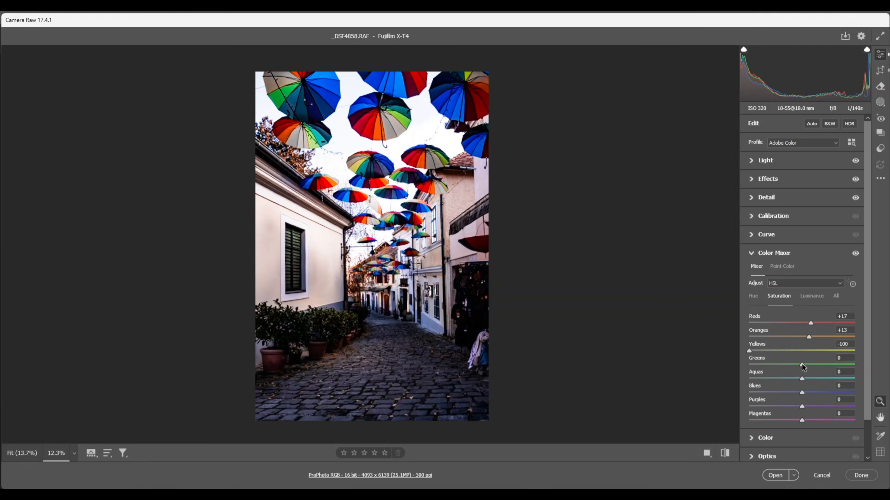
pyautogui.moveTo(802, 365); pyautogui.dragTo(730, 364)
pyautogui.moveTo(802, 379); pyautogui.dragTo(711, 382)
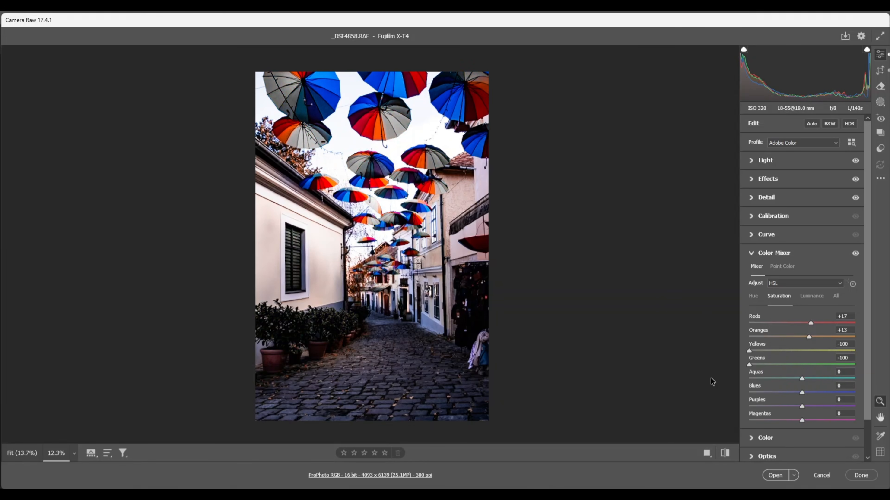
pyautogui.moveTo(802, 392); pyautogui.dragTo(710, 392)
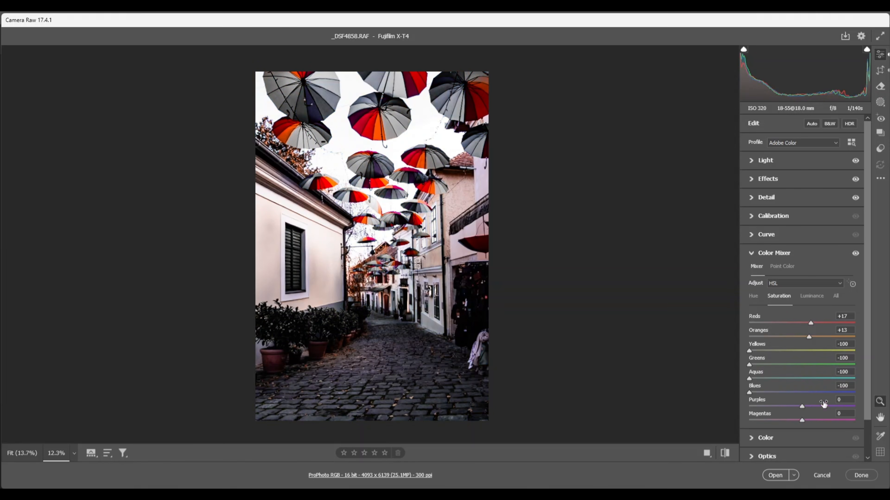
pyautogui.moveTo(802, 407); pyautogui.dragTo(713, 409)
pyautogui.moveTo(803, 420); pyautogui.dragTo(793, 421)
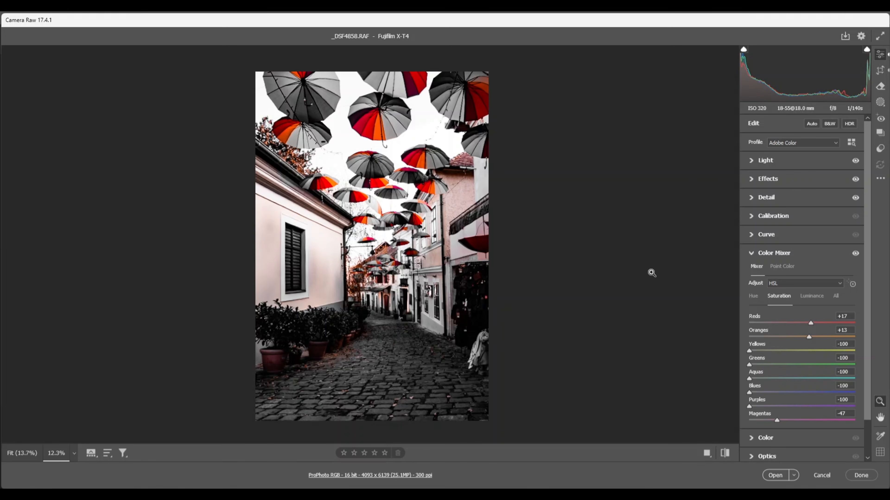
# Adjust the Color Mixer luminance to Reds -19, Oranges +8 and Yellows +8
pyautogui.click(811, 296)
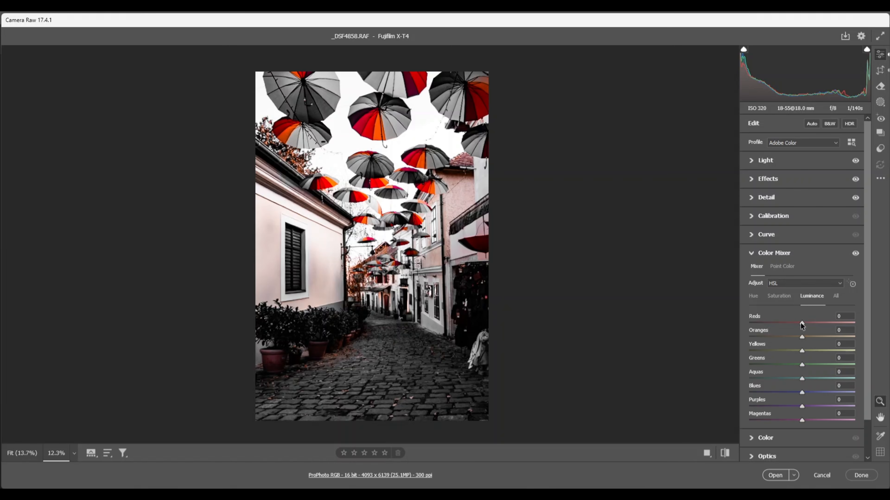
pyautogui.moveTo(802, 326); pyautogui.dragTo(799, 326)
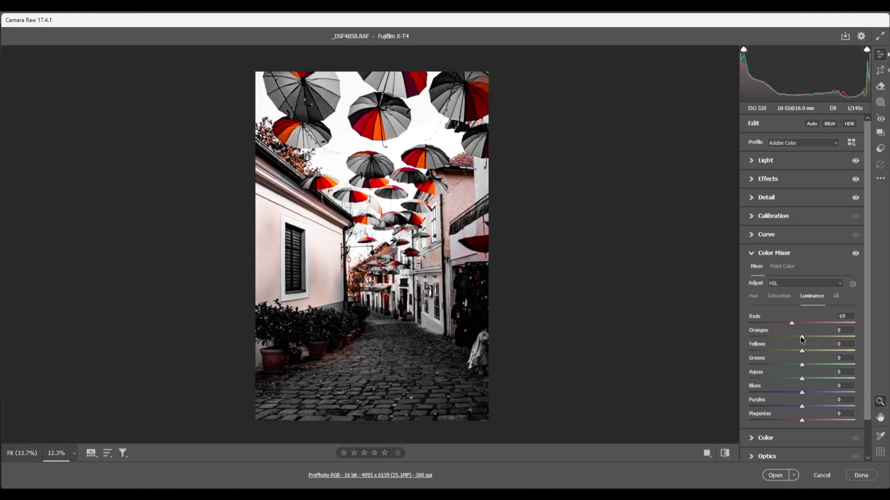
pyautogui.moveTo(800, 337); pyautogui.dragTo(802, 337)
pyautogui.moveTo(804, 339); pyautogui.dragTo(806, 339)
pyautogui.moveTo(802, 350); pyautogui.dragTo(806, 351)
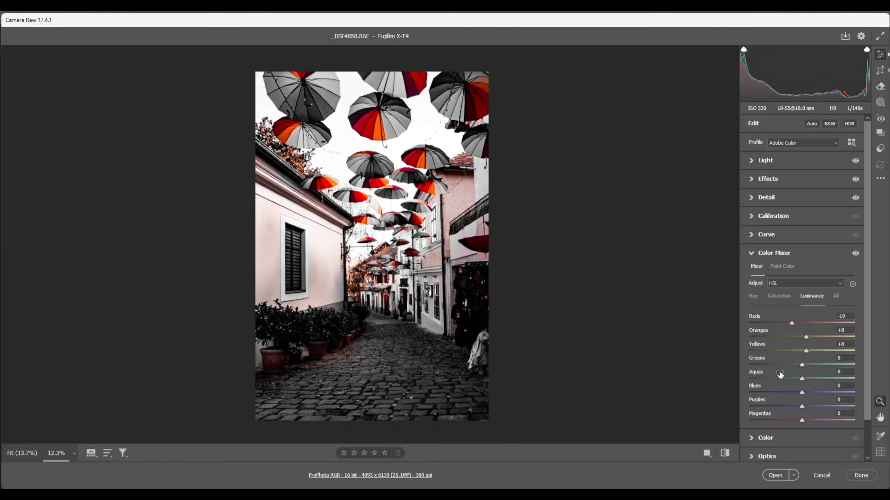
# Cool the photo's white balance by setting the color Temperature to 5200
pyautogui.scroll(-2, 764, 333)
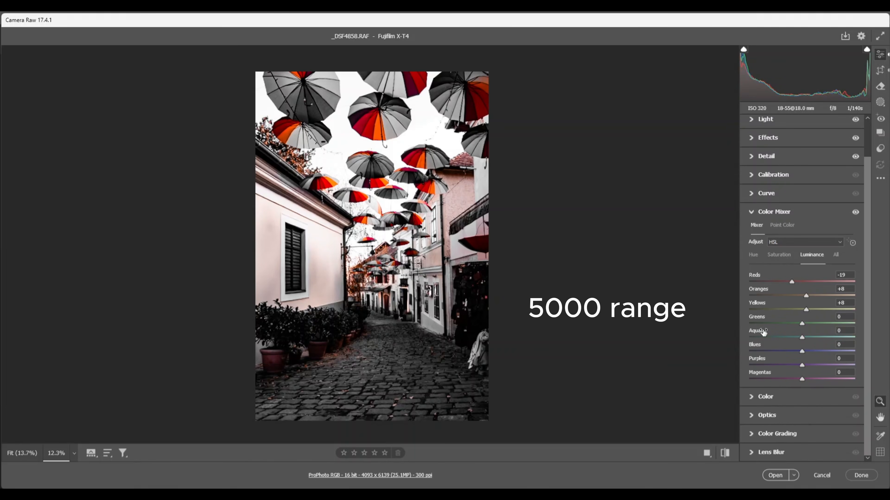
pyautogui.click(752, 398)
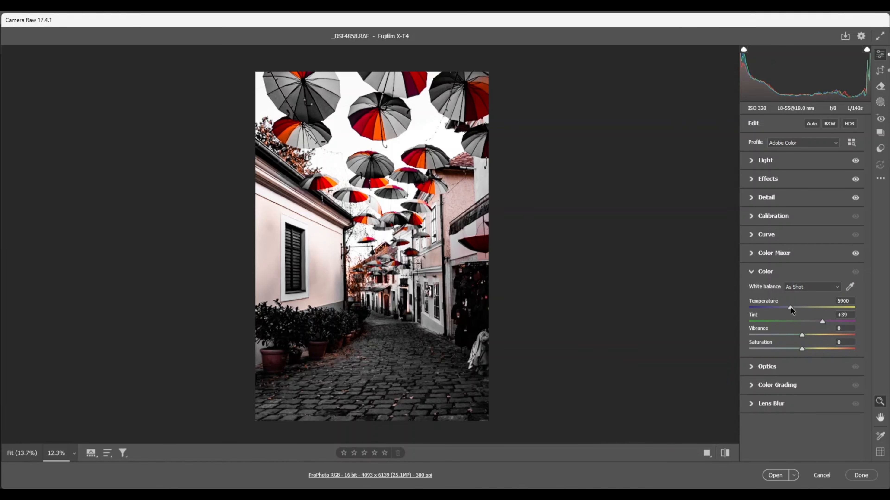
pyautogui.moveTo(790, 308); pyautogui.dragTo(785, 309)
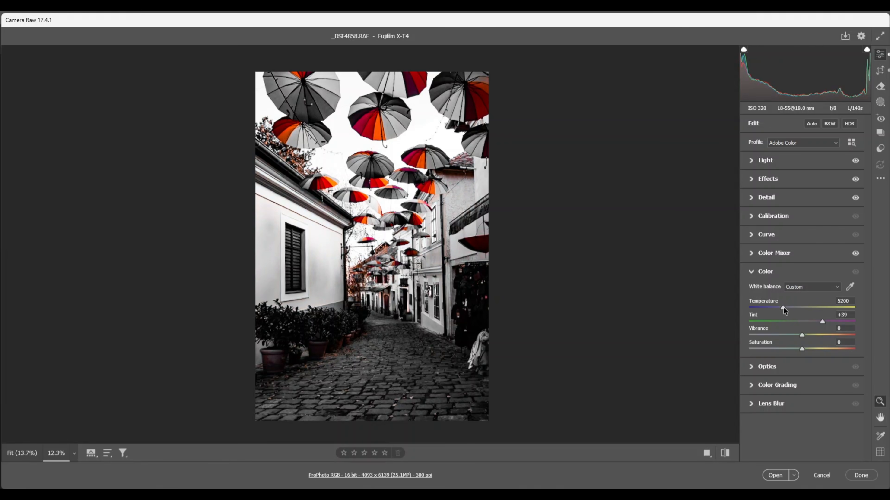
# Set the photo's color Temperature to 5050, Tint to -2, Vibrance to -15 and Saturation to -22
pyautogui.moveTo(782, 307); pyautogui.dragTo(782, 308)
pyautogui.moveTo(807, 322); pyautogui.dragTo(799, 322)
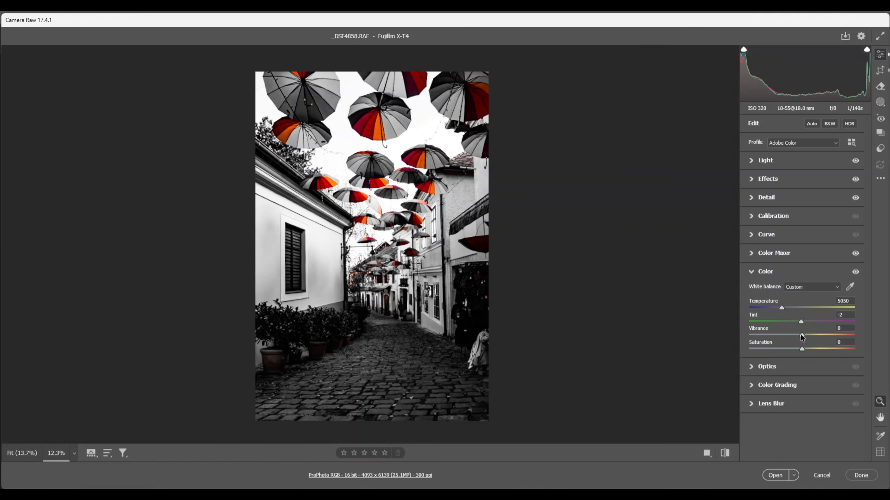
pyautogui.moveTo(801, 334); pyautogui.dragTo(793, 337)
pyautogui.moveTo(802, 352); pyautogui.dragTo(788, 349)
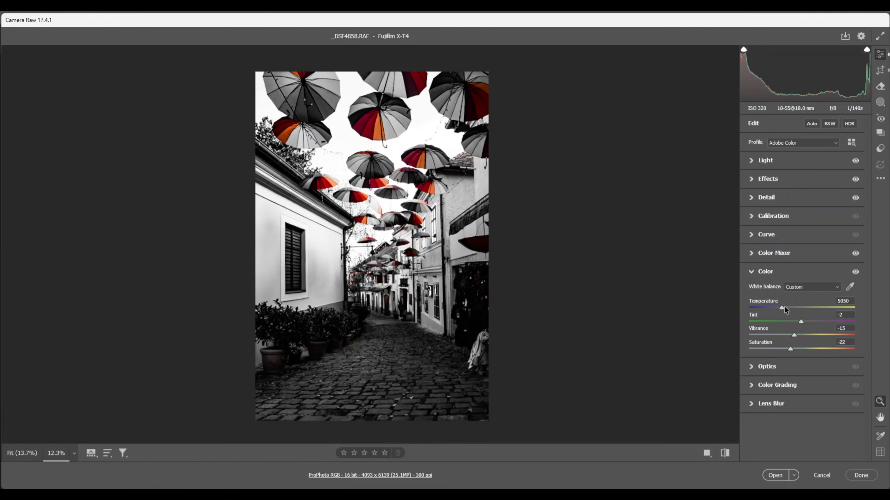
# Color grade the shadows with Hue 221 and a slight saturation, with Blending at 100
pyautogui.click(752, 386)
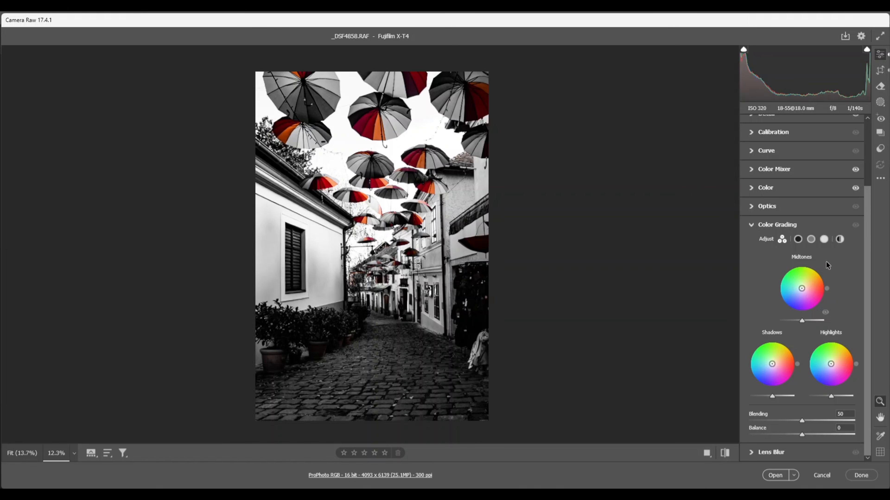
pyautogui.click(798, 242)
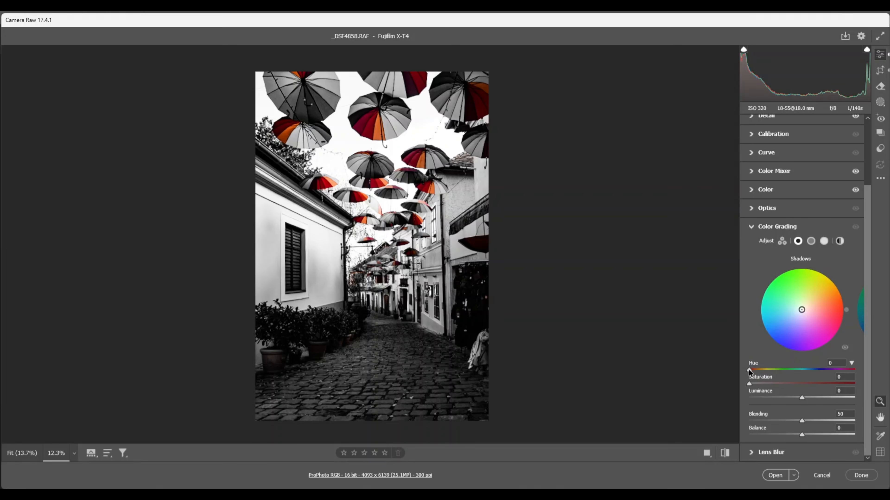
pyautogui.moveTo(750, 371); pyautogui.dragTo(814, 372)
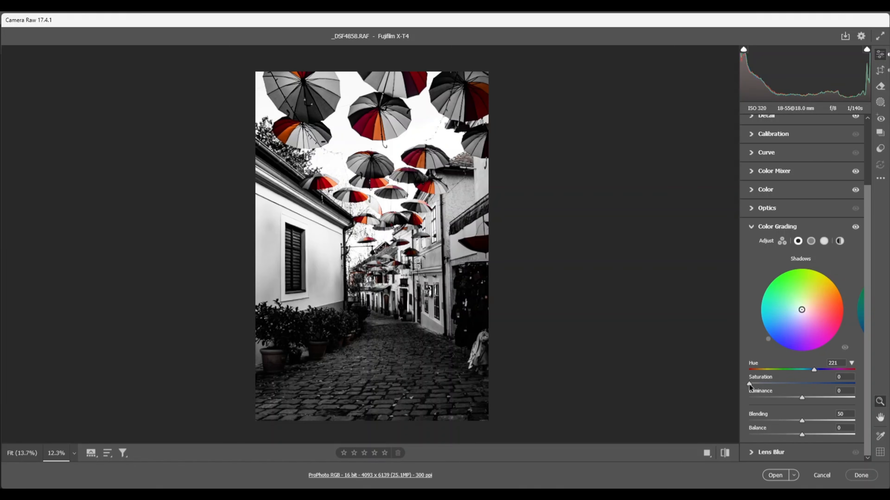
pyautogui.moveTo(749, 384); pyautogui.dragTo(761, 383)
# Color grade the highlights with Hue 210 and Saturation 11
pyautogui.click(824, 242)
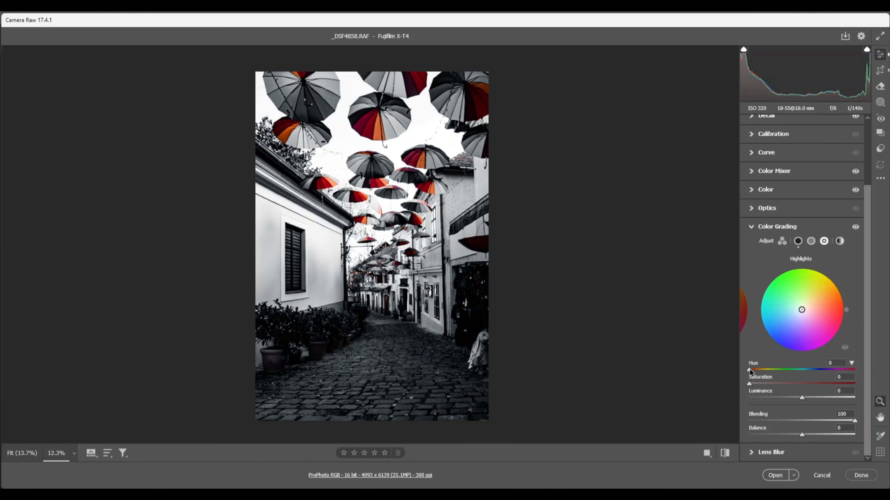
pyautogui.moveTo(750, 371); pyautogui.dragTo(811, 371)
pyautogui.moveTo(748, 384); pyautogui.dragTo(760, 382)
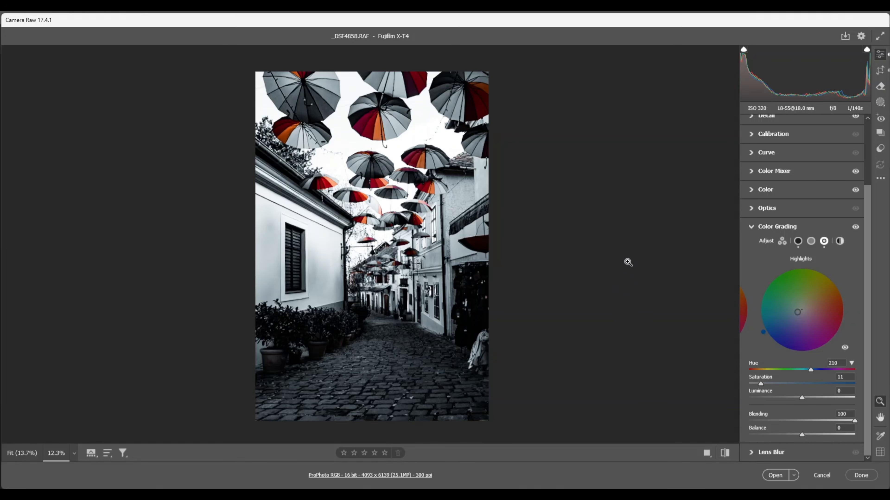
# Create a landscape mask for the Sky and lower its Exposure to -4.00
pyautogui.click(880, 103)
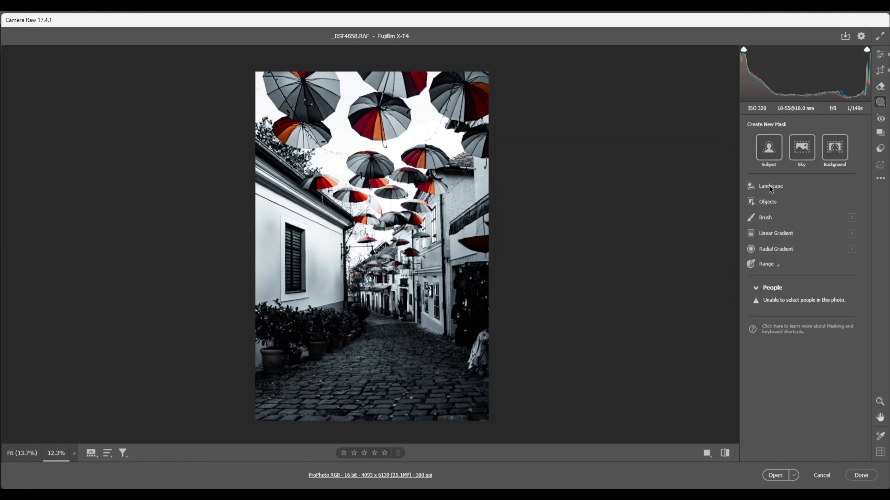
pyautogui.moveTo(768, 185)
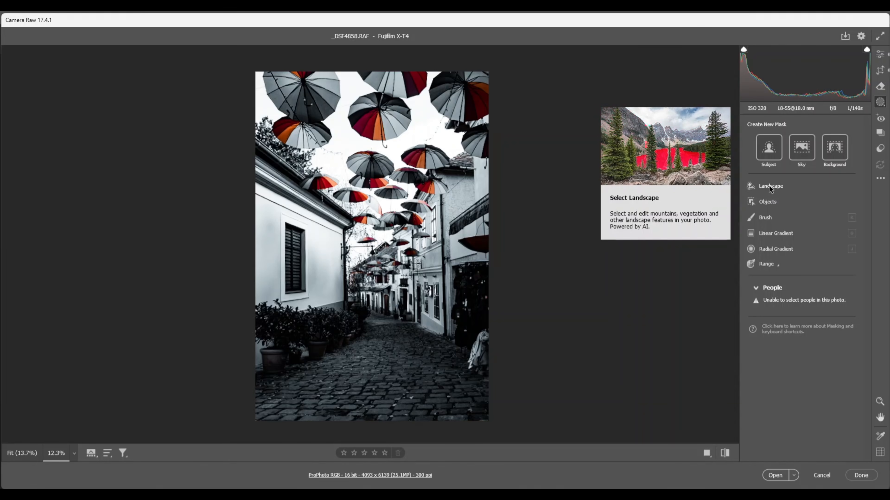
pyautogui.click(768, 185)
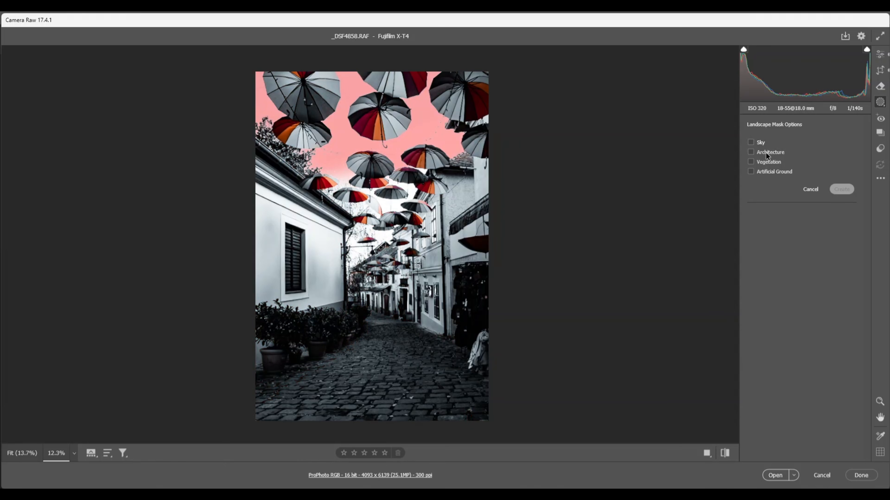
pyautogui.click(751, 142)
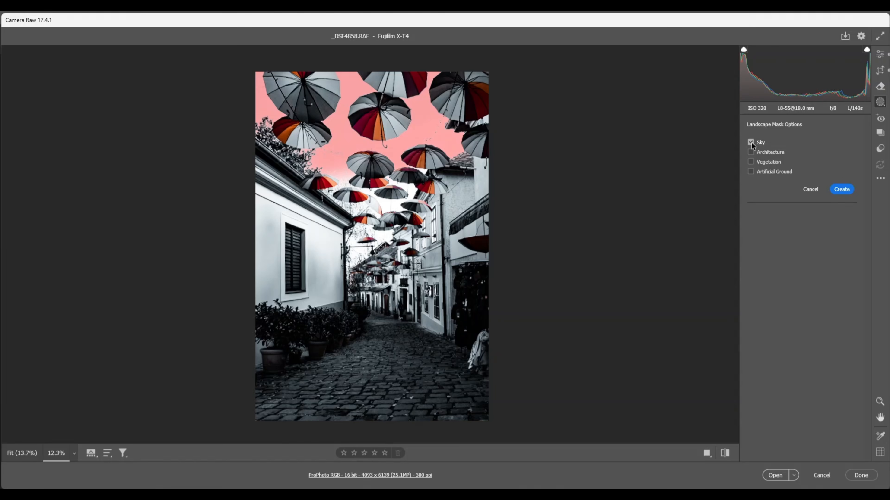
pyautogui.click(841, 189)
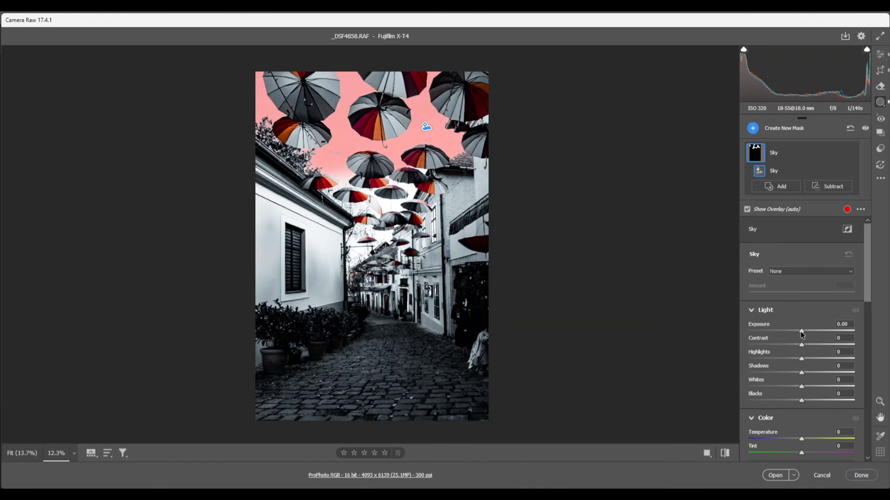
pyautogui.moveTo(802, 335); pyautogui.dragTo(743, 335)
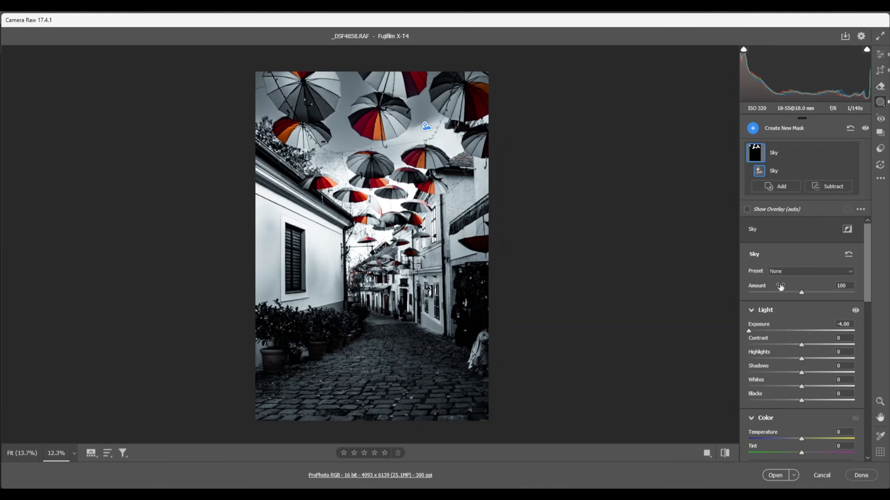
# Create a landscape mask for the Architecture and lower its Exposure to -0.45
pyautogui.click(753, 129)
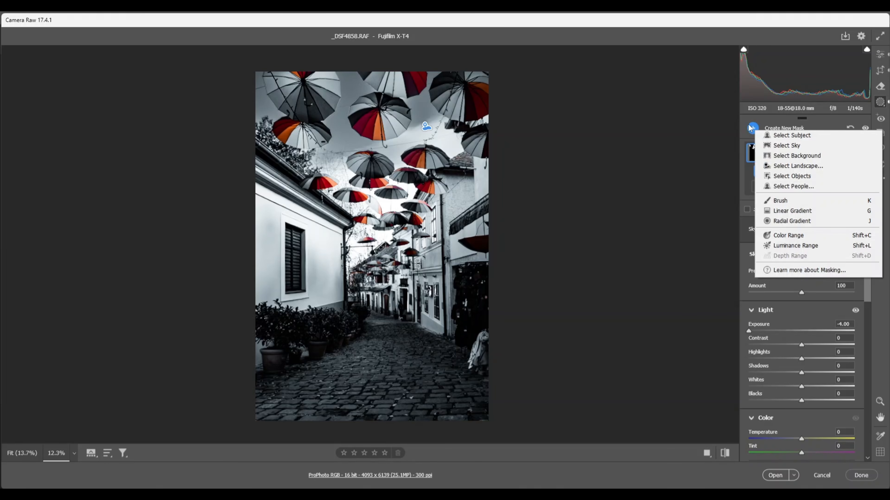
pyautogui.click(782, 168)
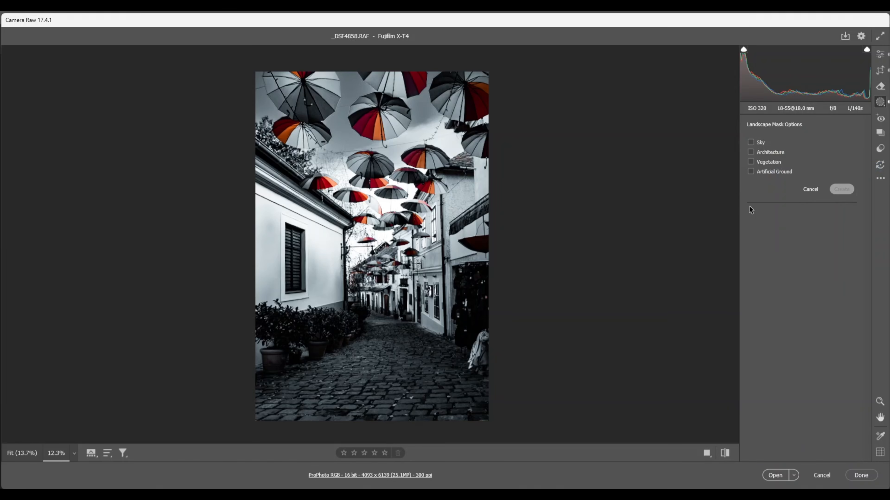
pyautogui.click(752, 151)
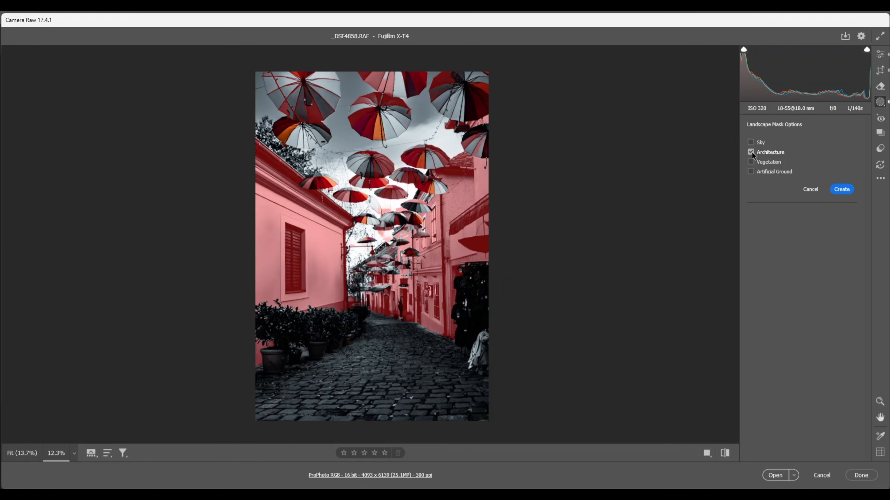
pyautogui.click(839, 190)
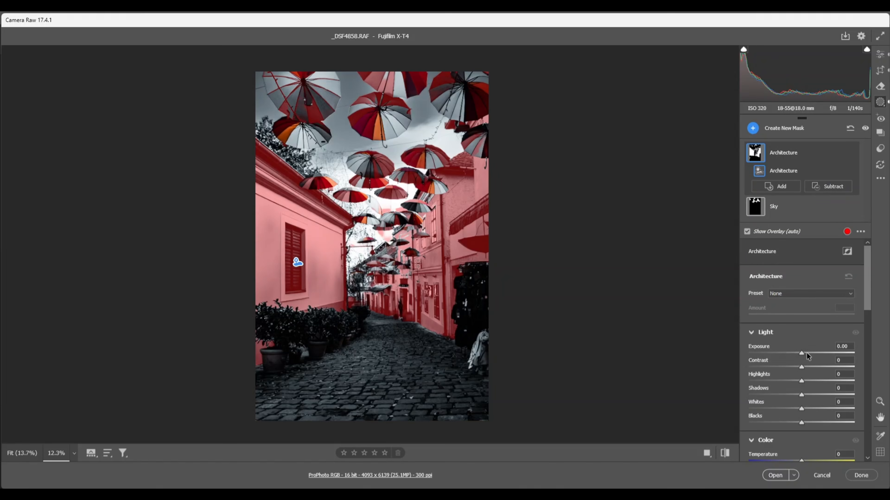
pyautogui.moveTo(802, 355); pyautogui.dragTo(795, 355)
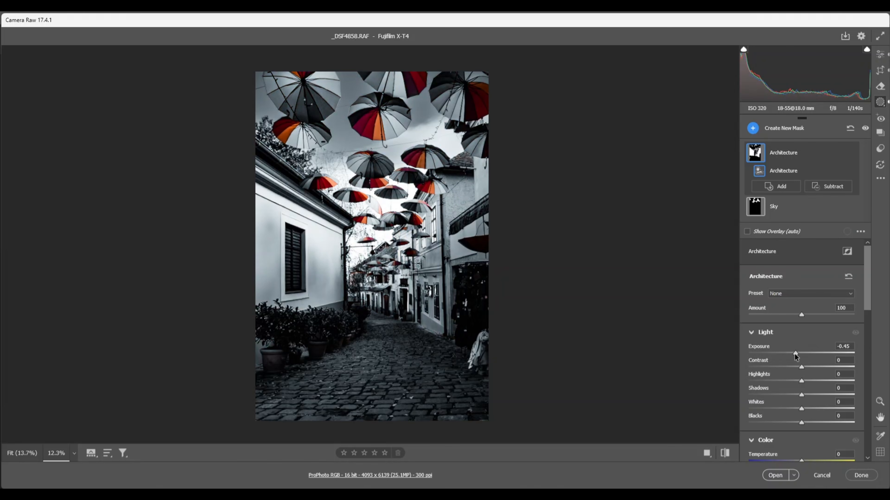
# Set the Architecture mask's Texture to +13, Clarity to +5, Dehaze to +7 and Sharpness to +22
pyautogui.scroll(-5, 817, 381)
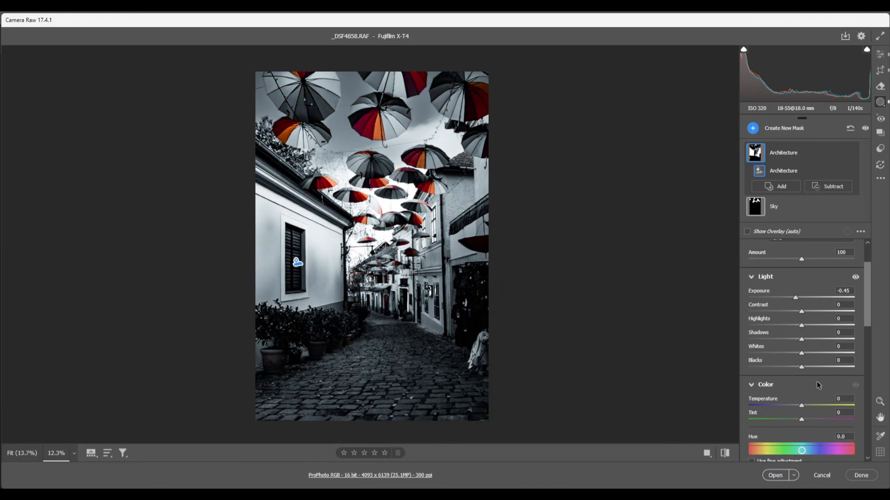
pyautogui.scroll(-5, 817, 380)
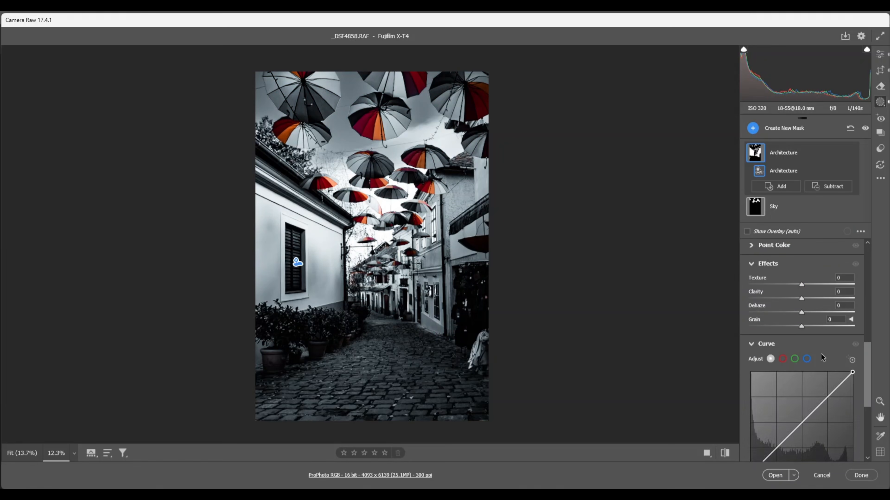
pyautogui.moveTo(801, 285); pyautogui.dragTo(807, 285)
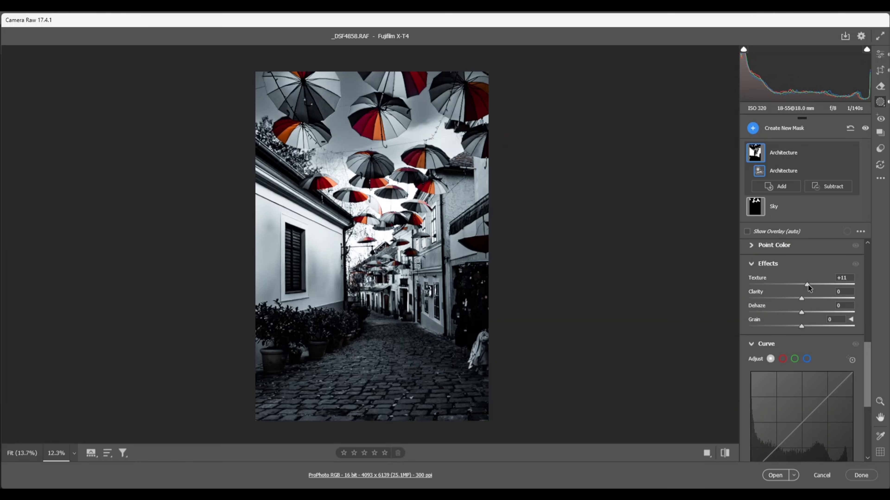
pyautogui.moveTo(810, 285); pyautogui.dragTo(804, 300)
pyautogui.moveTo(803, 312); pyautogui.dragTo(805, 311)
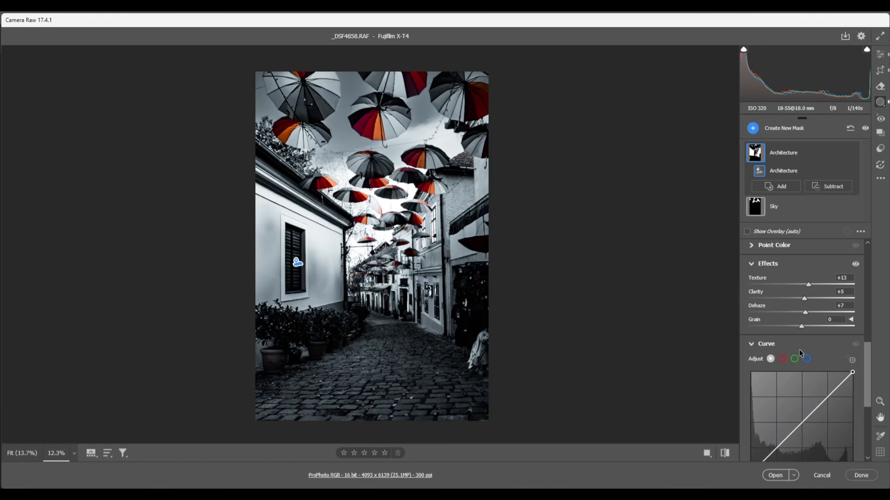
pyautogui.scroll(-5, 800, 352)
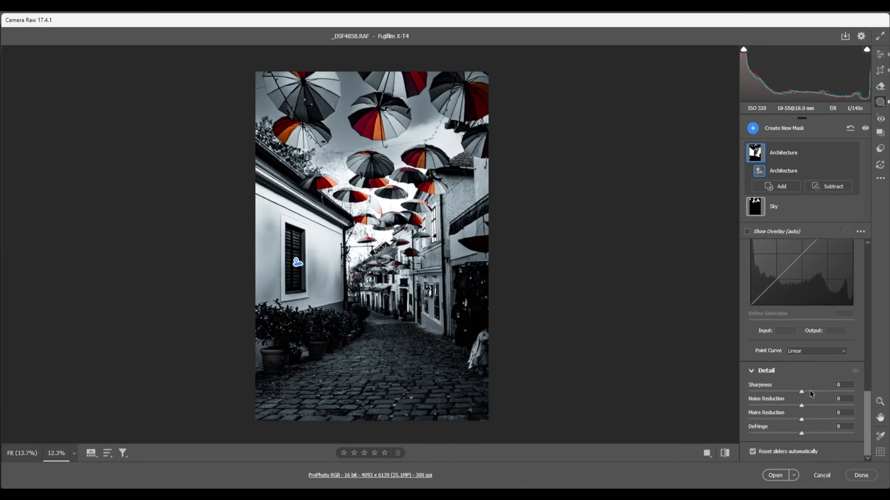
pyautogui.moveTo(802, 393); pyautogui.dragTo(806, 391)
pyautogui.moveTo(812, 391); pyautogui.dragTo(813, 391)
# Create a landscape mask for the Vegetation and raise its Shadows to +41
pyautogui.click(753, 128)
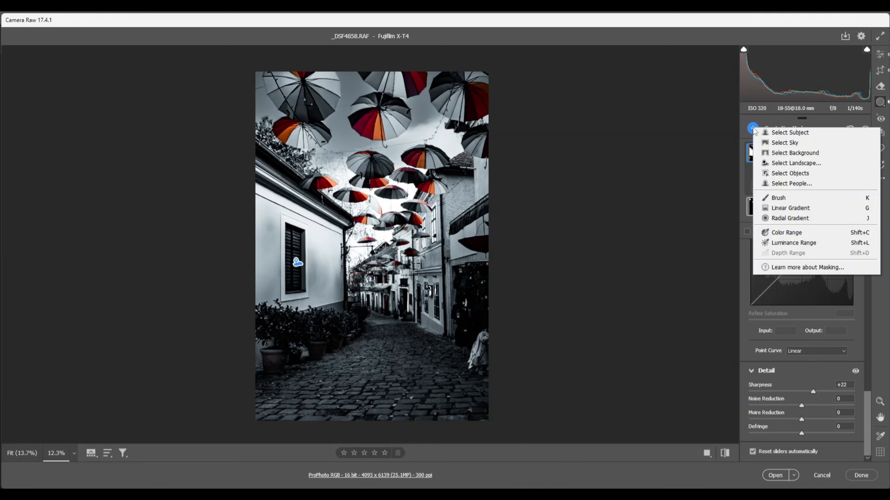
pyautogui.click(785, 165)
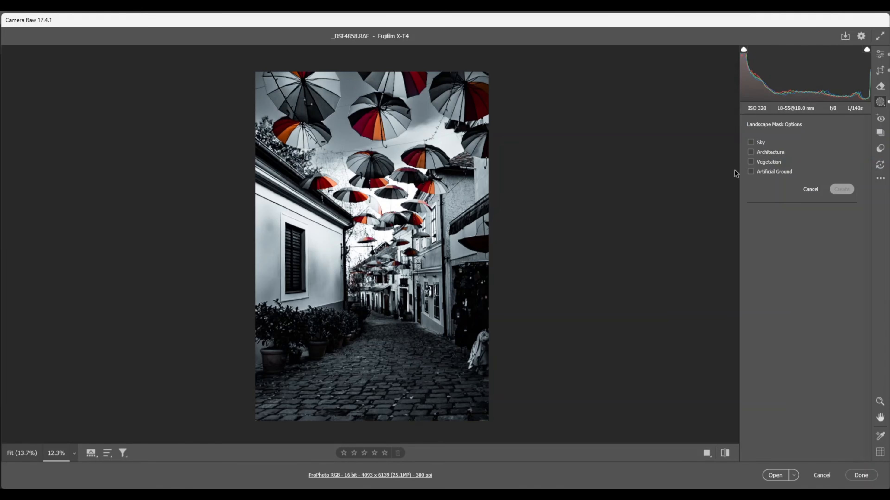
pyautogui.click(751, 162)
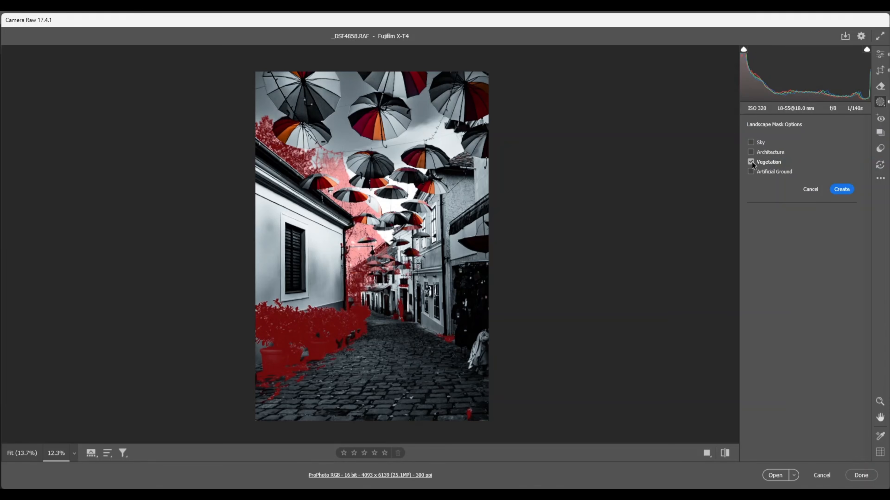
pyautogui.click(843, 190)
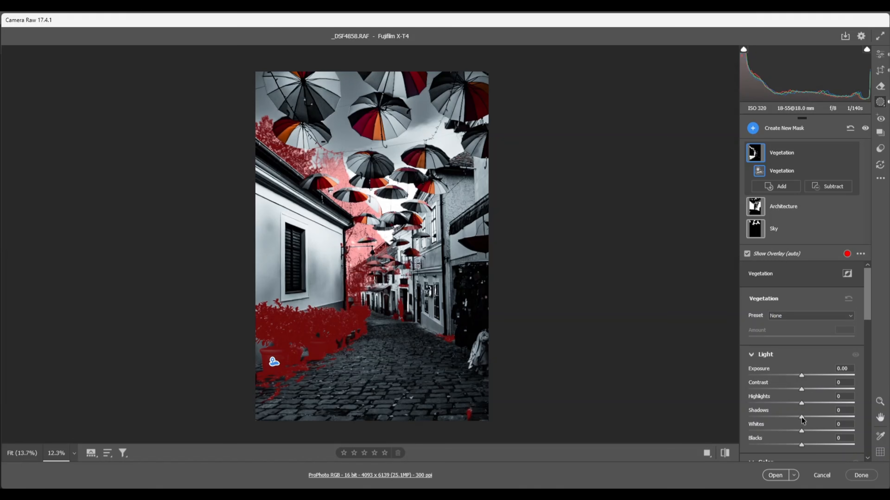
pyautogui.moveTo(801, 417); pyautogui.dragTo(814, 419)
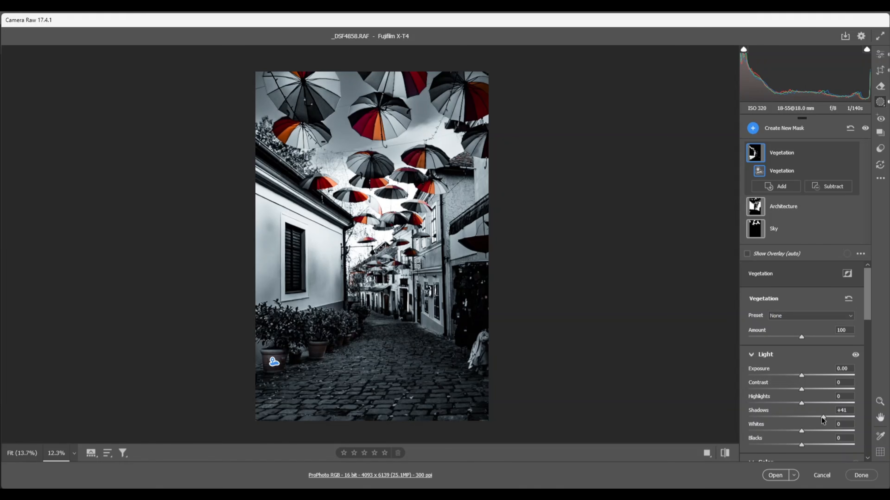
# Set the Vegetation mask's Texture to +6 and Saturation to +71
pyautogui.scroll(-5, 805, 398)
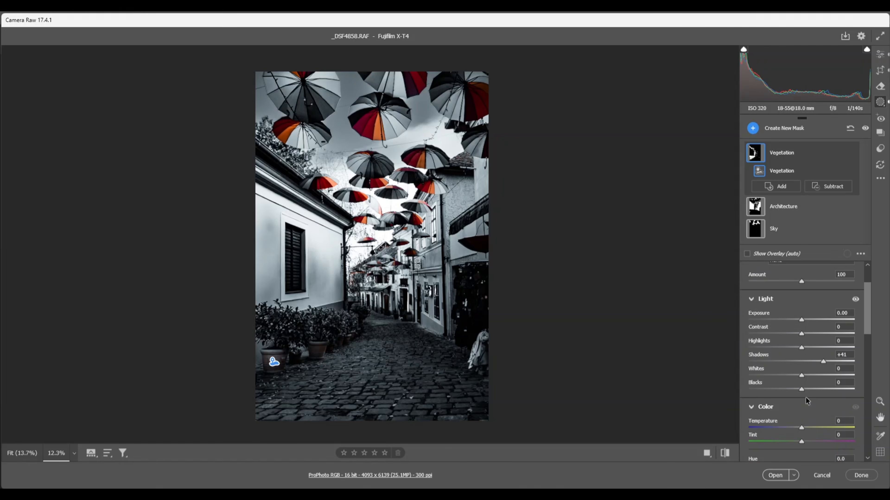
pyautogui.scroll(-4, 805, 397)
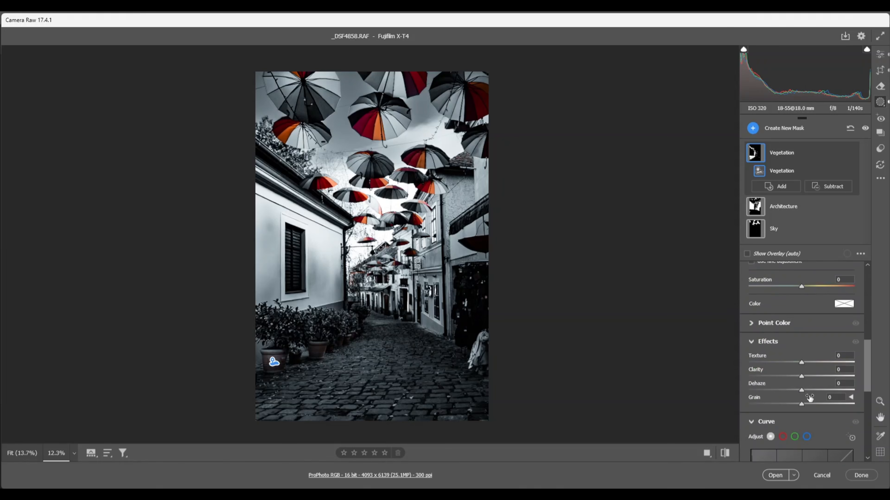
pyautogui.click(804, 363)
pyautogui.moveTo(803, 361); pyautogui.dragTo(804, 362)
pyautogui.moveTo(802, 287); pyautogui.dragTo(813, 287)
# Create a landscape mask for the Artificial Ground and lower its Exposure to -0.50
pyautogui.click(752, 129)
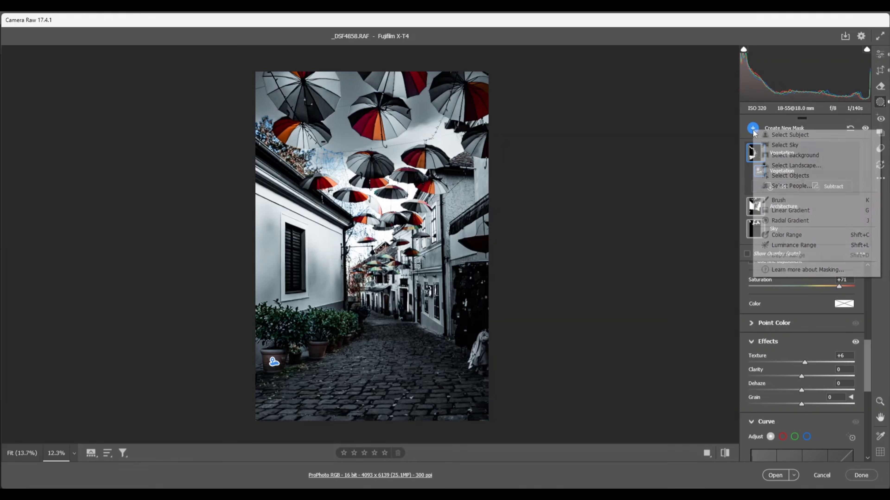
pyautogui.click(777, 166)
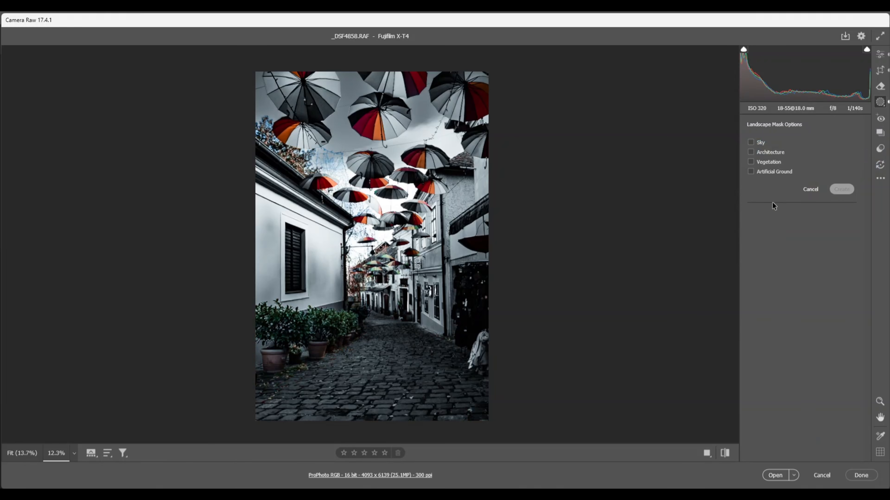
pyautogui.click(751, 171)
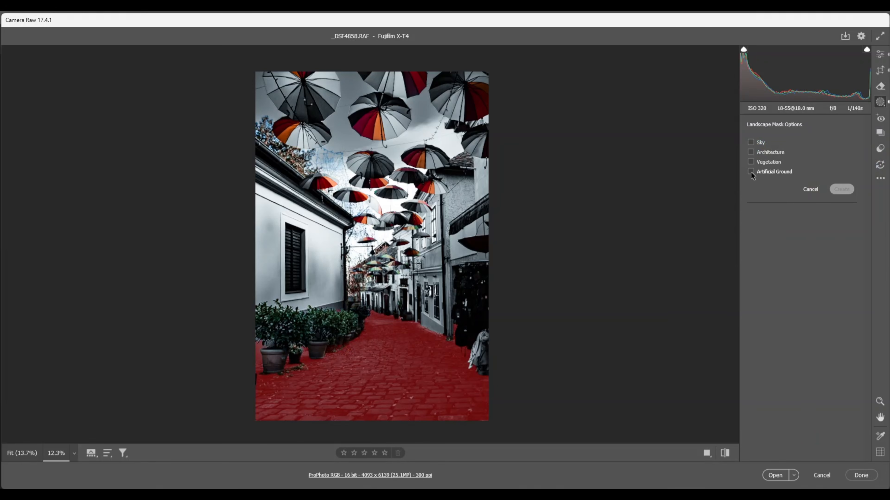
pyautogui.click(839, 191)
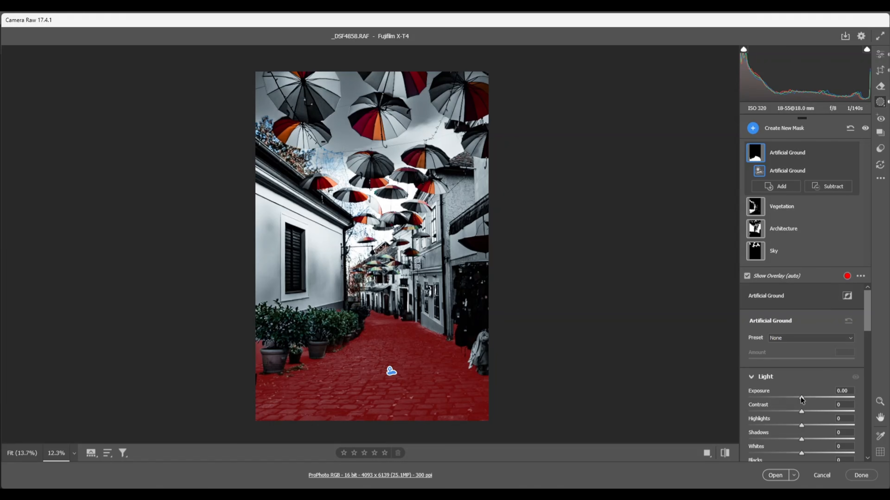
pyautogui.moveTo(802, 400); pyautogui.dragTo(794, 399)
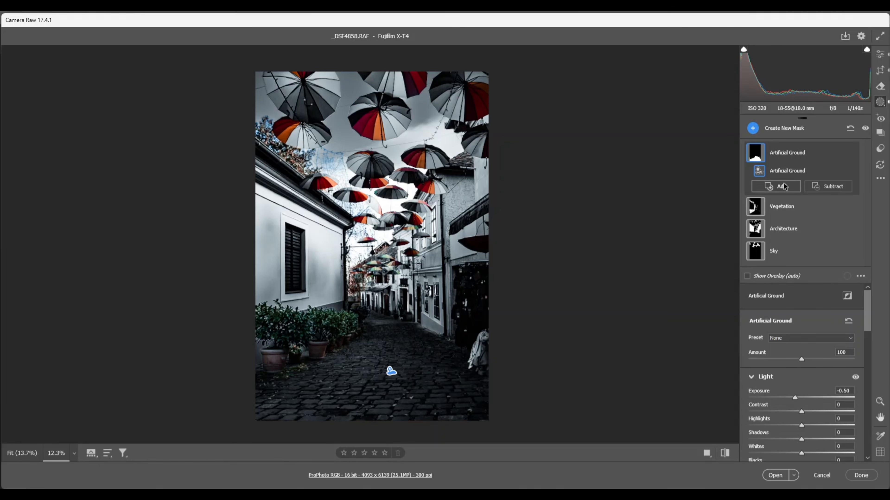
# Add a linear gradient mask rising from the photo's bottom edge over the cobblestones and lower its Exposure to -0.40
pyautogui.click(753, 128)
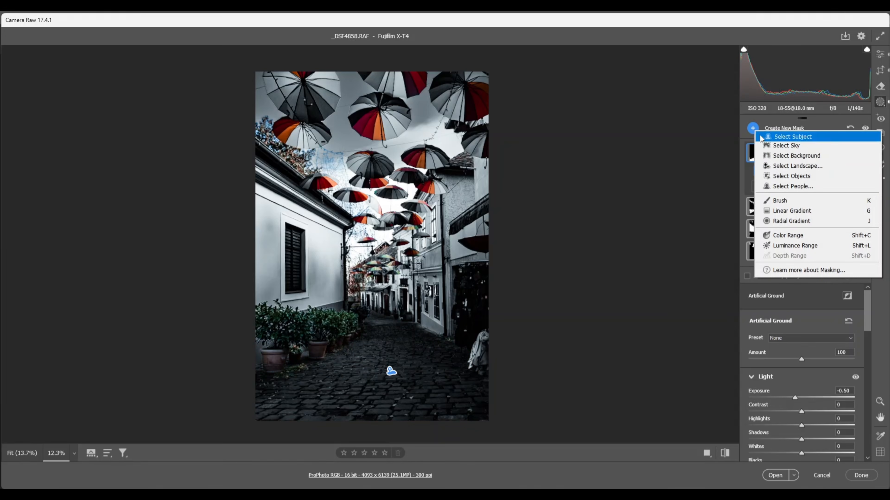
pyautogui.click(782, 213)
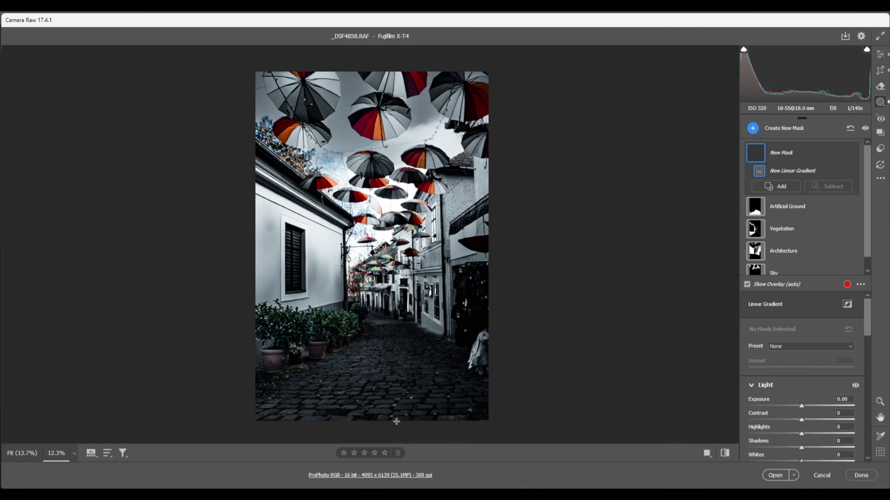
pyautogui.moveTo(376, 424); pyautogui.dragTo(376, 350)
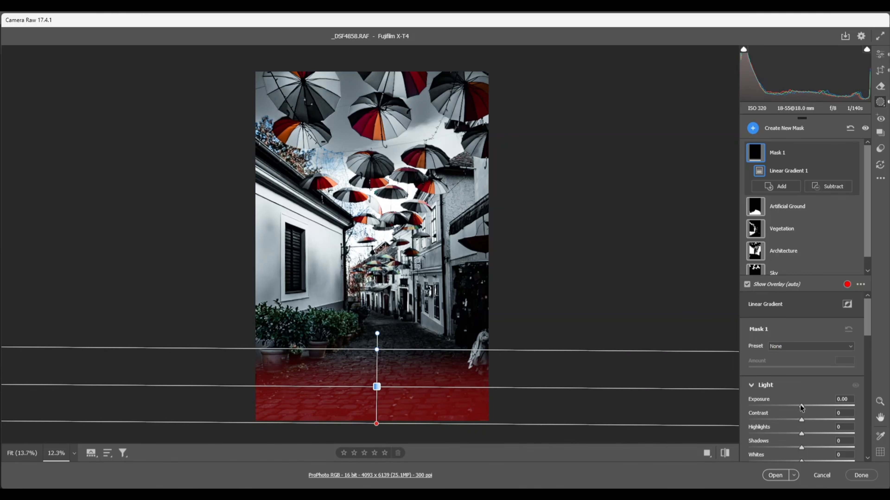
pyautogui.moveTo(803, 406); pyautogui.dragTo(796, 407)
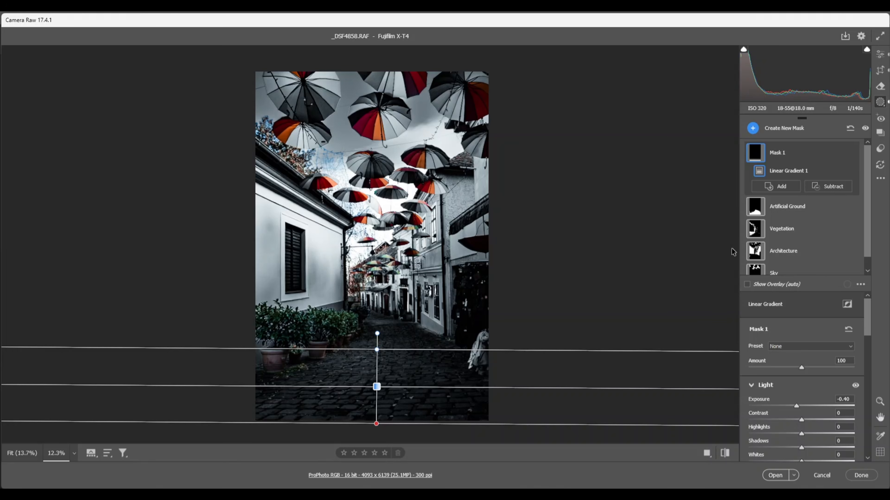
# Add a radial gradient mask over the dark shop doorway beside the hanging cloth and raise its Exposure to +1.80
pyautogui.click(752, 129)
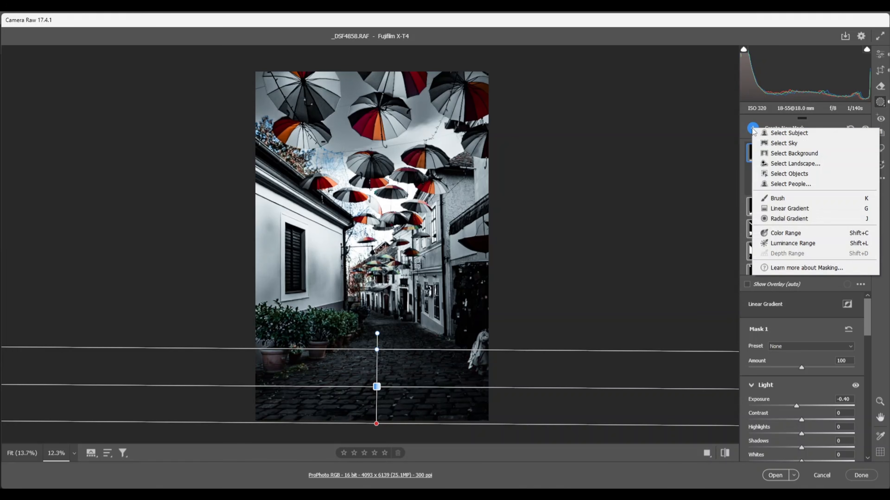
pyautogui.click(782, 222)
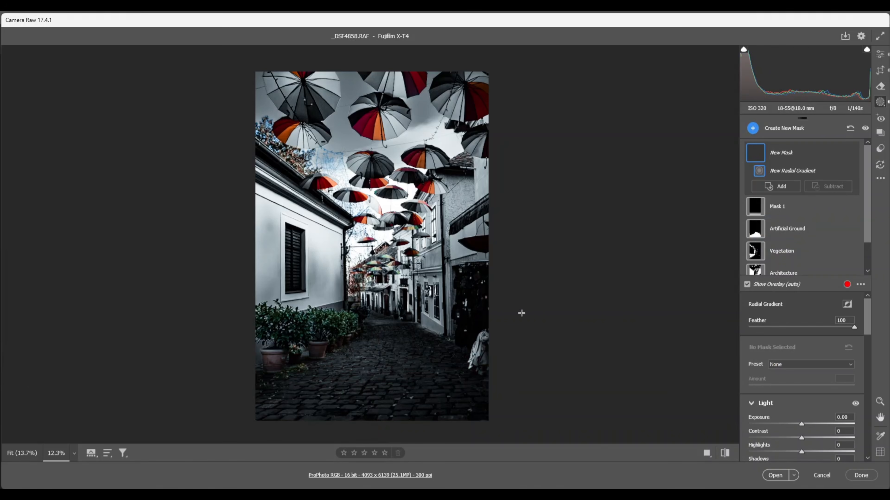
pyautogui.moveTo(471, 294); pyautogui.dragTo(487, 322)
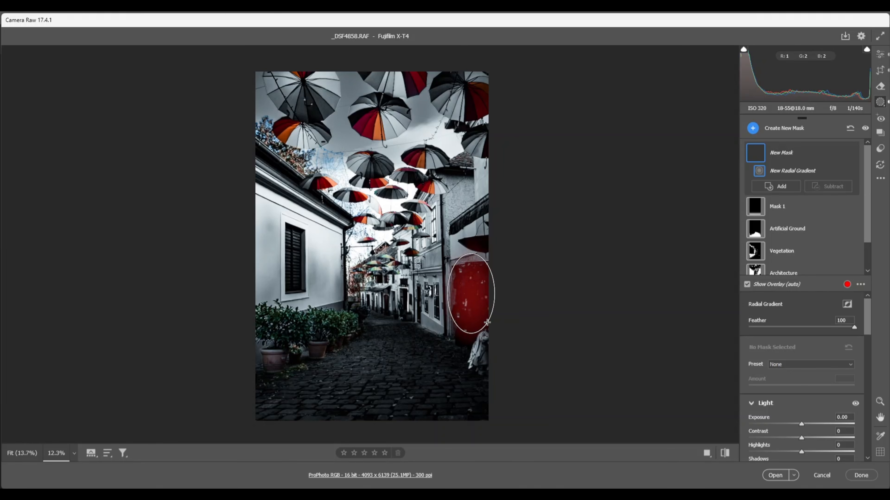
pyautogui.moveTo(473, 294); pyautogui.dragTo(496, 302)
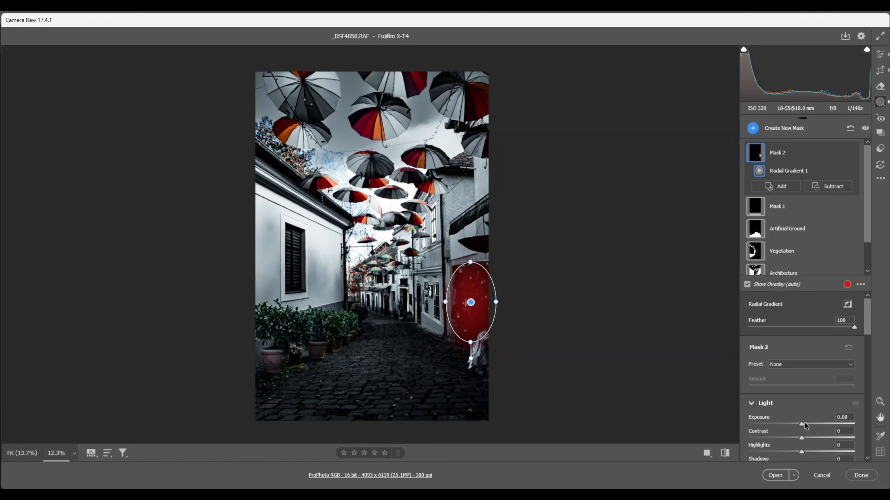
pyautogui.moveTo(801, 423); pyautogui.dragTo(805, 426)
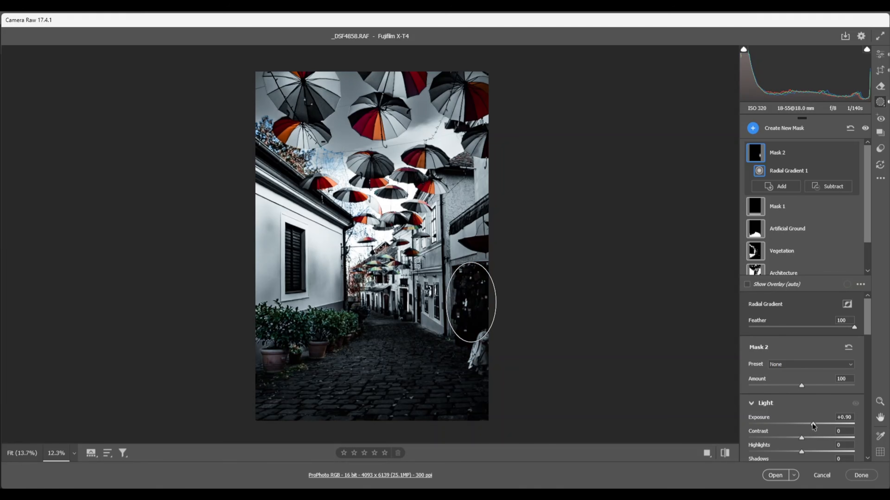
pyautogui.moveTo(815, 423); pyautogui.dragTo(824, 426)
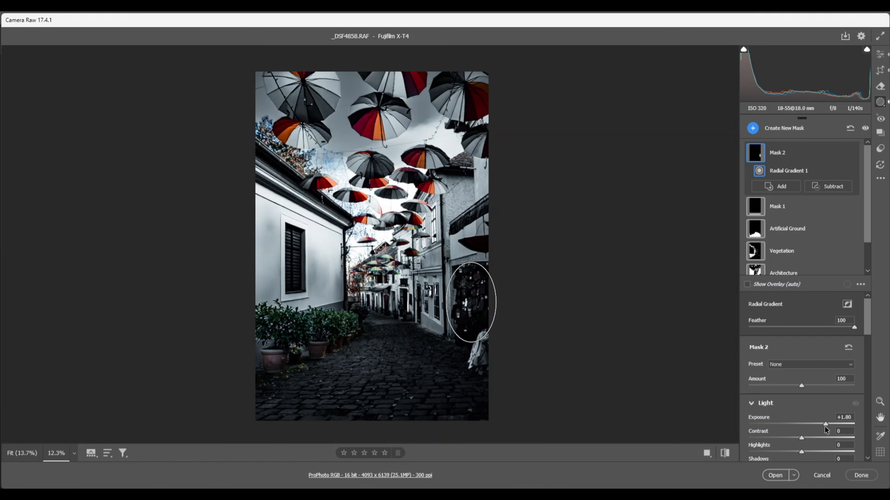
# Add a wide, flat radial gradient mask centred on the cobblestone street between the plants and the shop
pyautogui.click(752, 128)
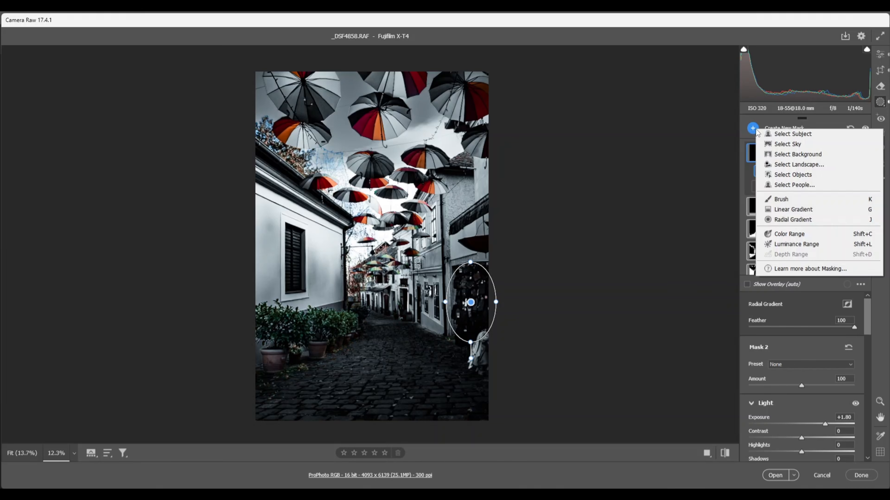
pyautogui.click(785, 222)
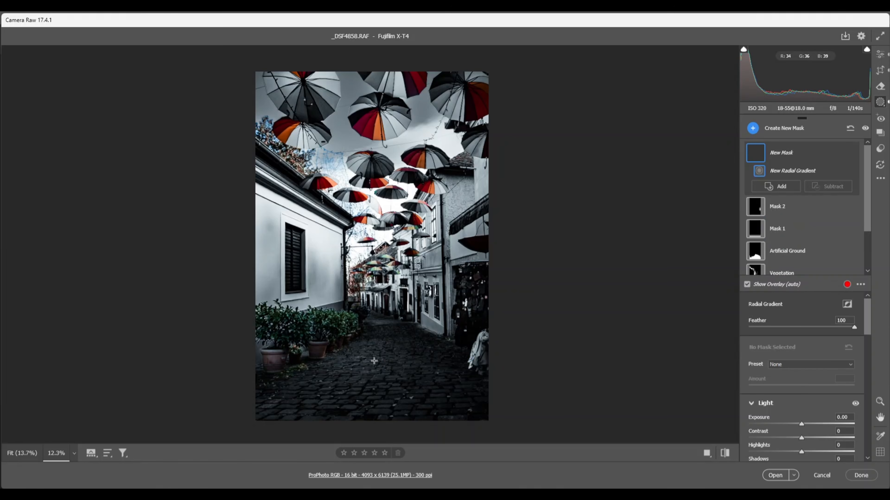
pyautogui.moveTo(374, 361); pyautogui.dragTo(436, 382)
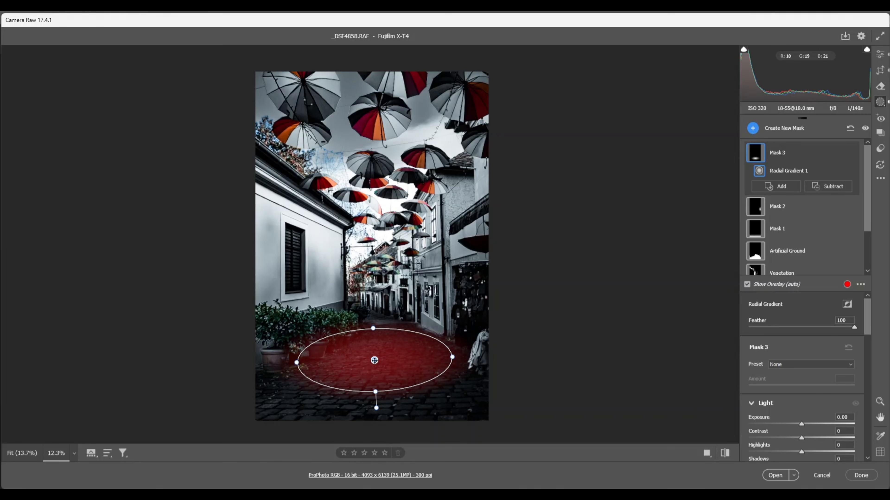
pyautogui.moveTo(375, 361); pyautogui.dragTo(384, 360)
pyautogui.moveTo(383, 329); pyautogui.dragTo(385, 326)
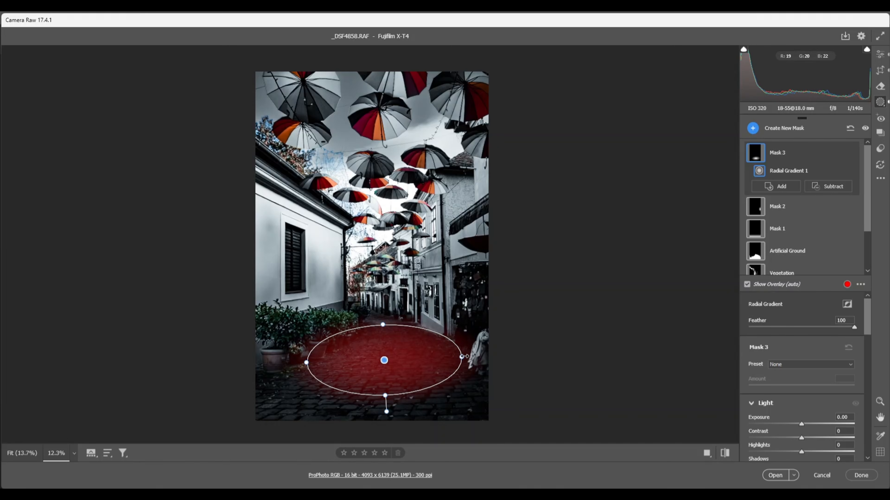
pyautogui.moveTo(461, 359); pyautogui.dragTo(480, 359)
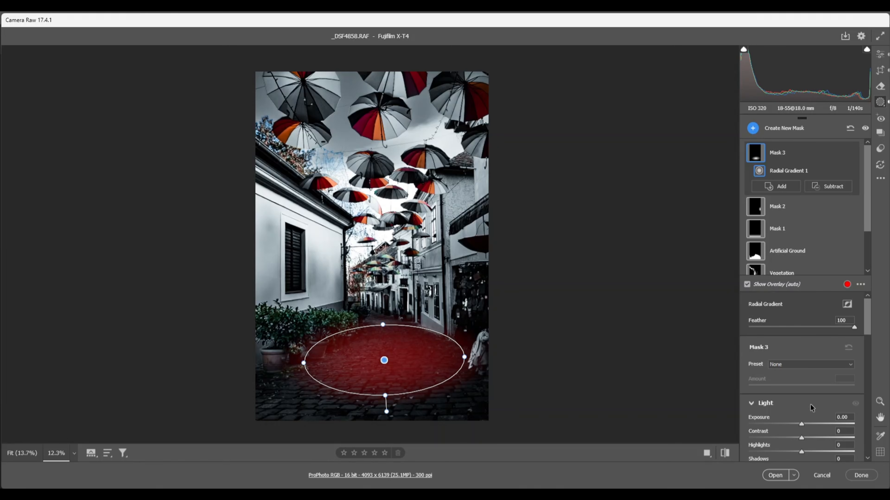
# Set the cobblestone radial mask's Exposure to +0.65 and Texture to +18, and widen its ellipse slightly
pyautogui.moveTo(802, 426); pyautogui.dragTo(810, 427)
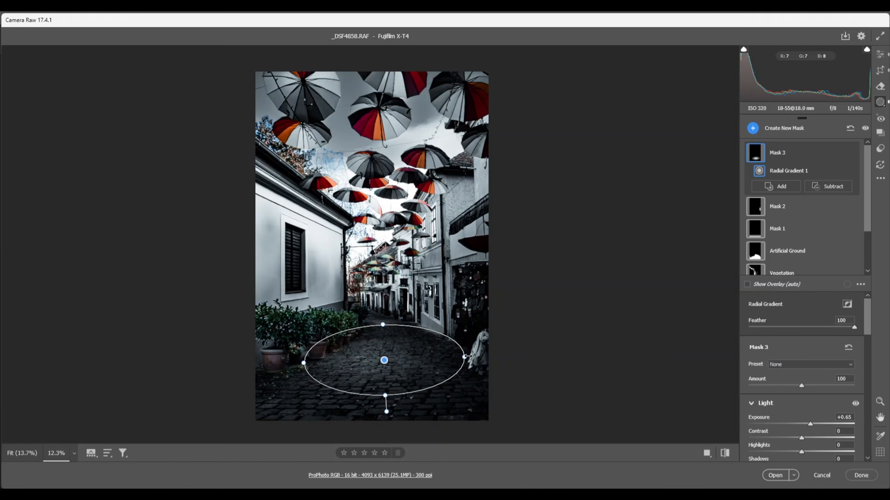
pyautogui.moveTo(465, 358); pyautogui.dragTo(478, 357)
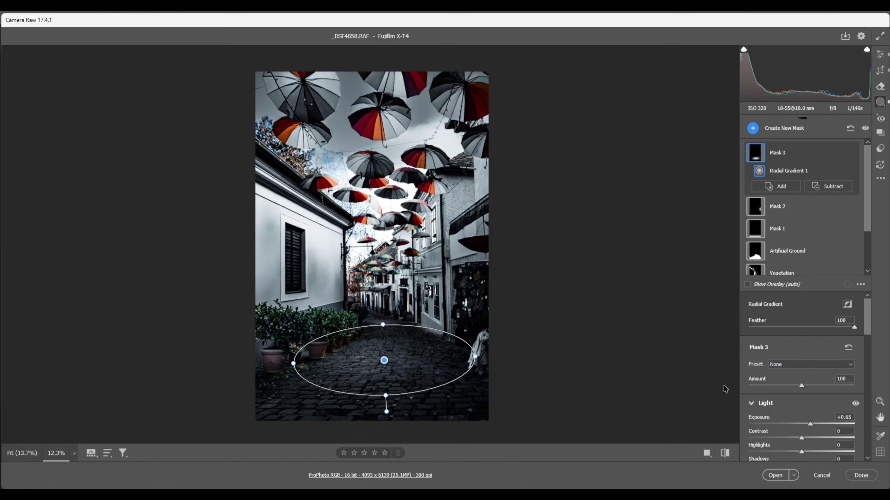
pyautogui.scroll(-5, 820, 440)
pyautogui.scroll(-5, 820, 439)
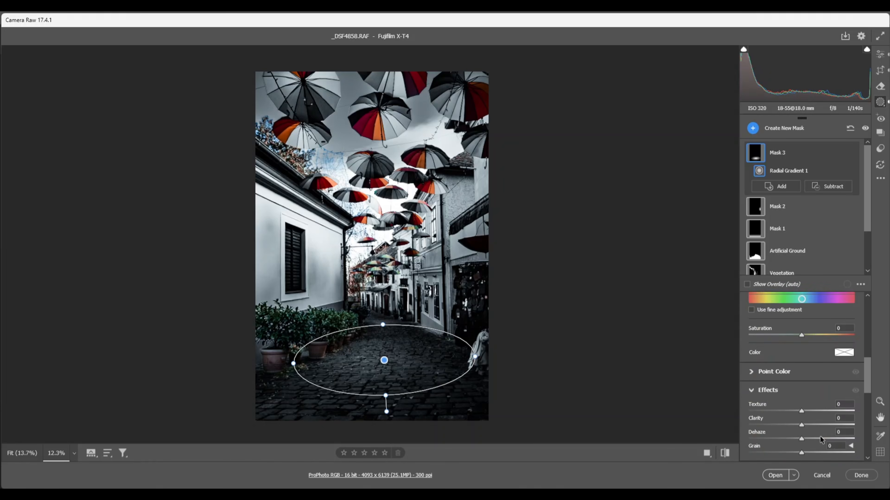
pyautogui.moveTo(802, 356); pyautogui.dragTo(807, 356)
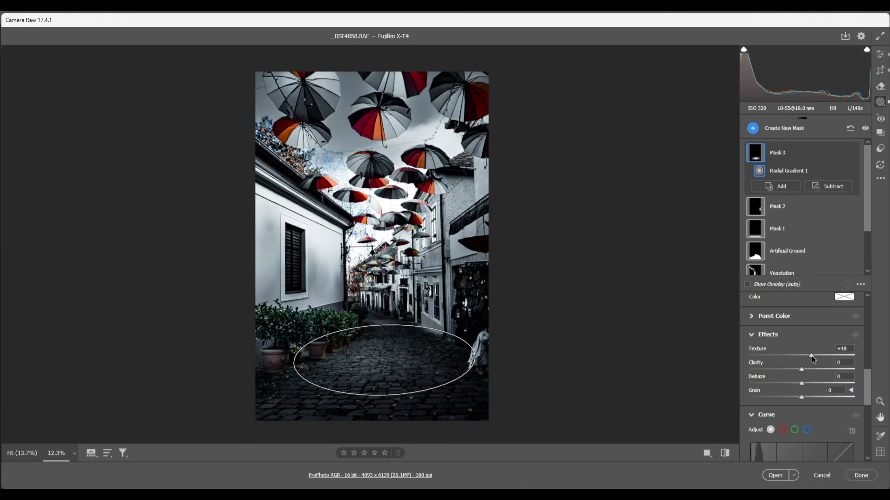
pyautogui.moveTo(811, 356); pyautogui.dragTo(811, 356)
# Add a tall radial gradient mask centred on the far end of the street and raise its Exposure to +0.55
pyautogui.click(753, 128)
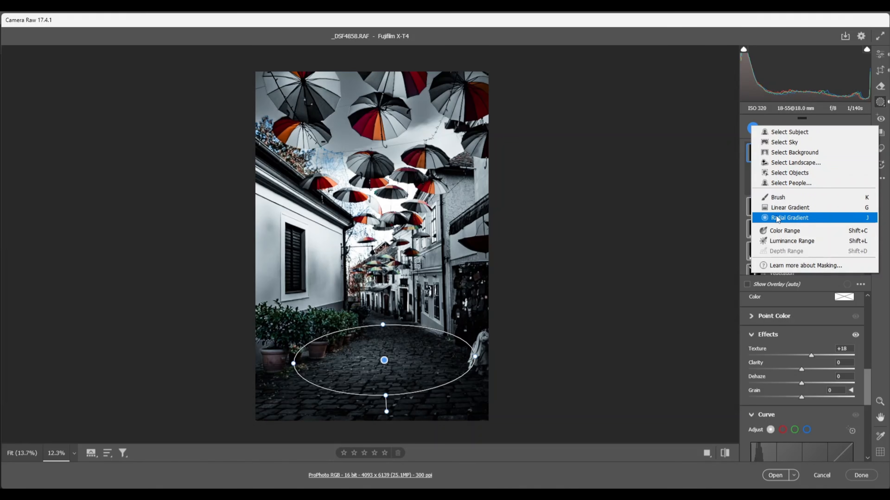
pyautogui.click(781, 218)
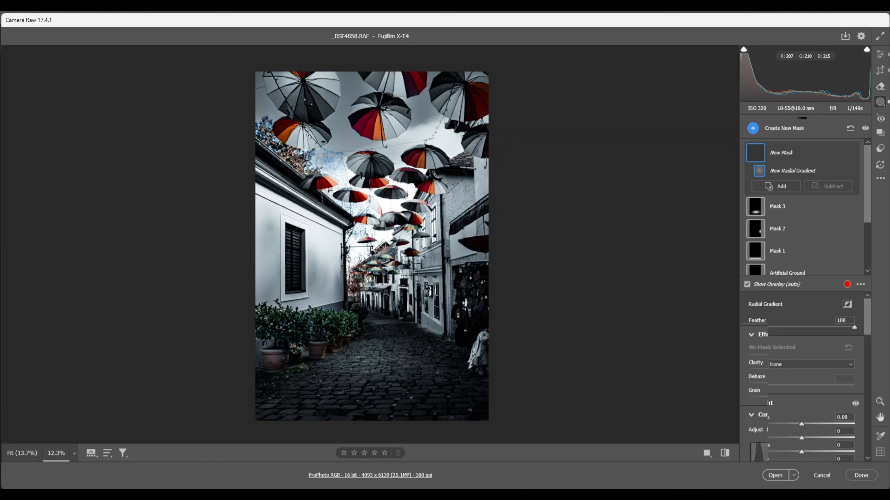
pyautogui.moveTo(371, 250); pyautogui.dragTo(432, 349)
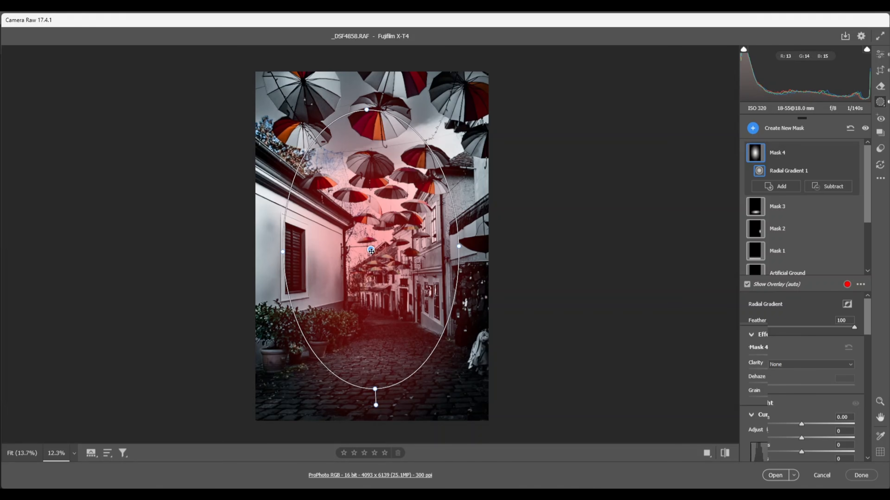
pyautogui.moveTo(373, 254); pyautogui.dragTo(372, 247)
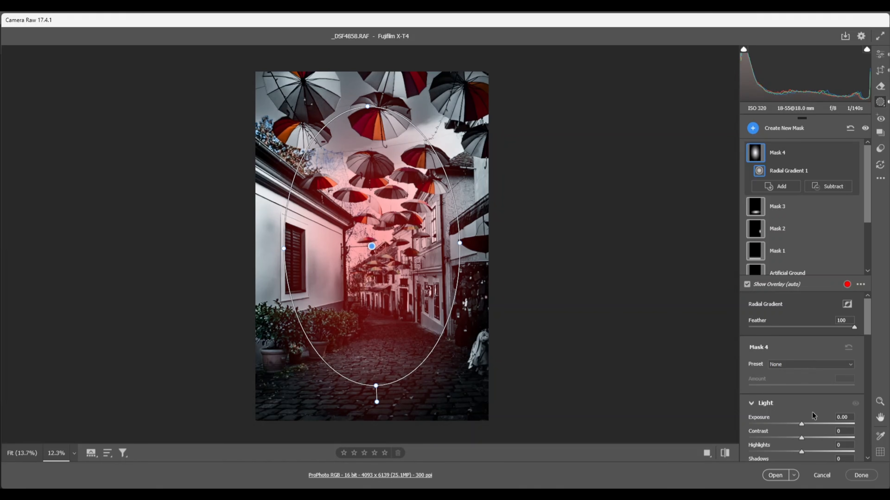
pyautogui.moveTo(802, 424); pyautogui.dragTo(808, 425)
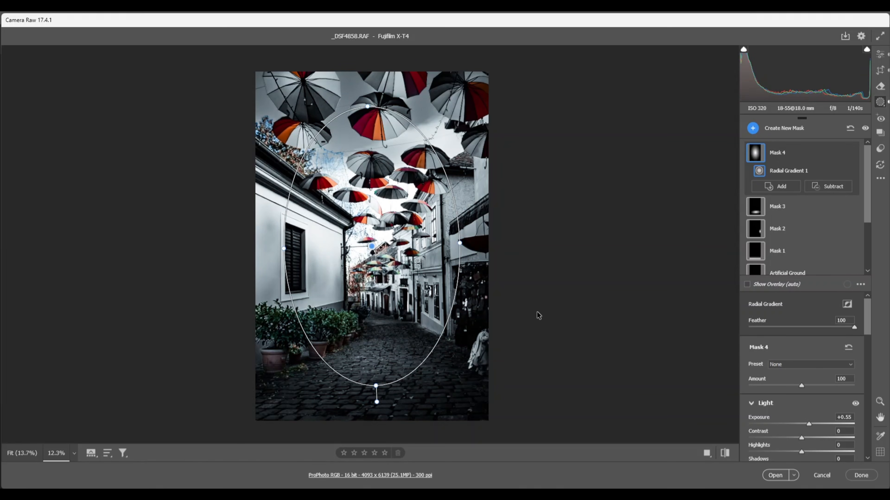
# Add a radial gradient mask nearly filling the frame, invert it to affect the edges, and lower its Exposure to -0.40
pyautogui.click(753, 129)
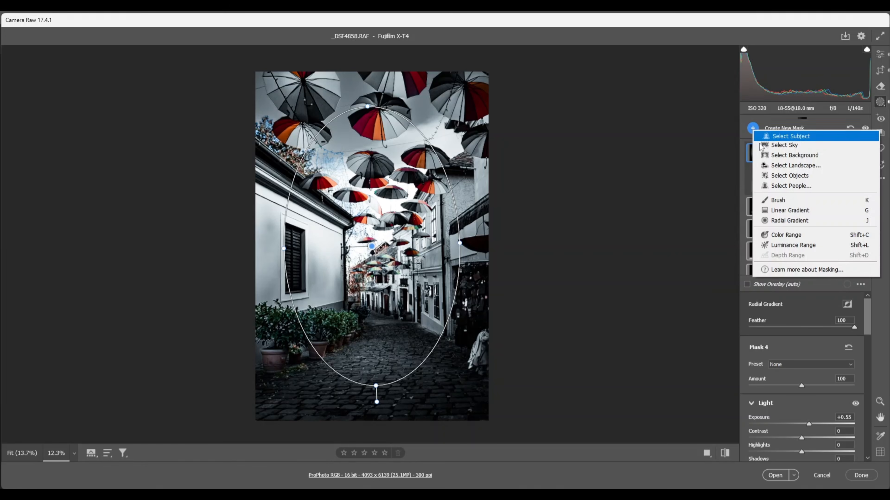
pyautogui.click(783, 221)
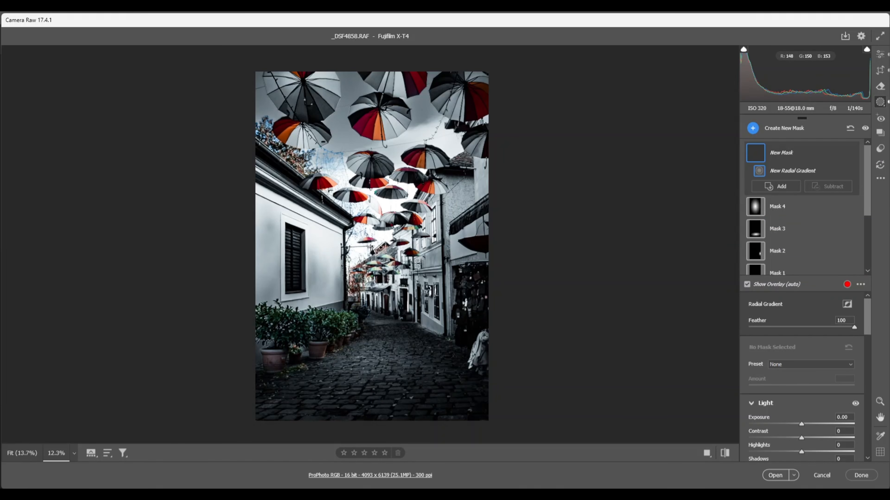
pyautogui.moveTo(371, 249); pyautogui.dragTo(450, 365)
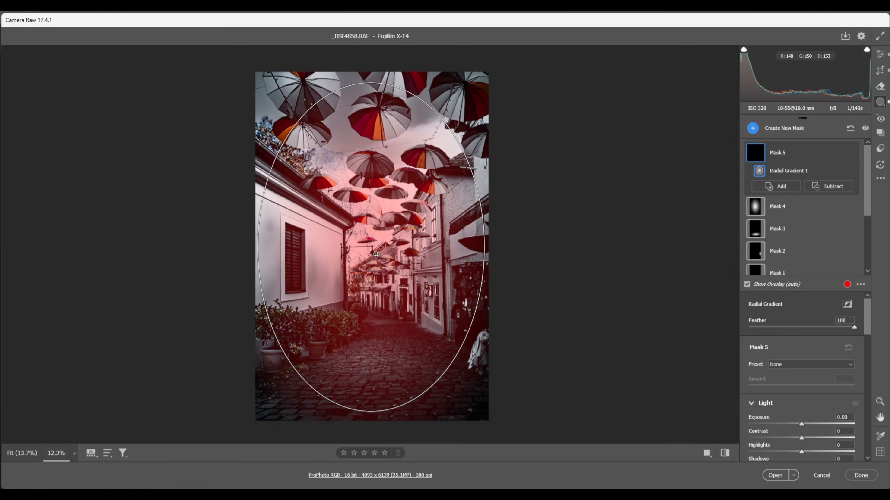
pyautogui.moveTo(372, 246); pyautogui.dragTo(371, 242)
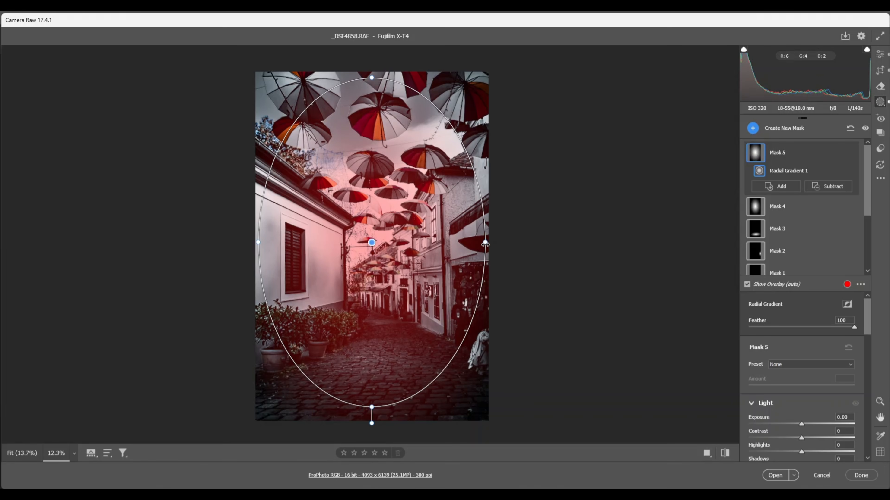
pyautogui.click(847, 304)
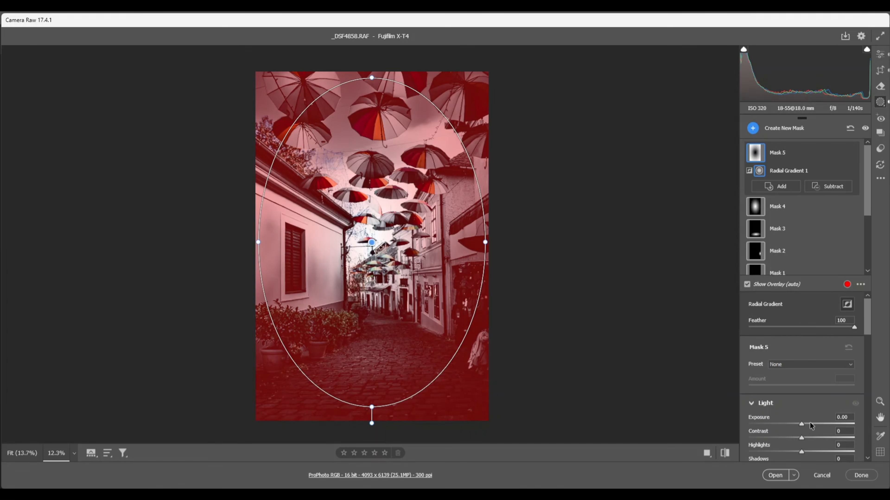
pyautogui.moveTo(801, 424); pyautogui.dragTo(795, 425)
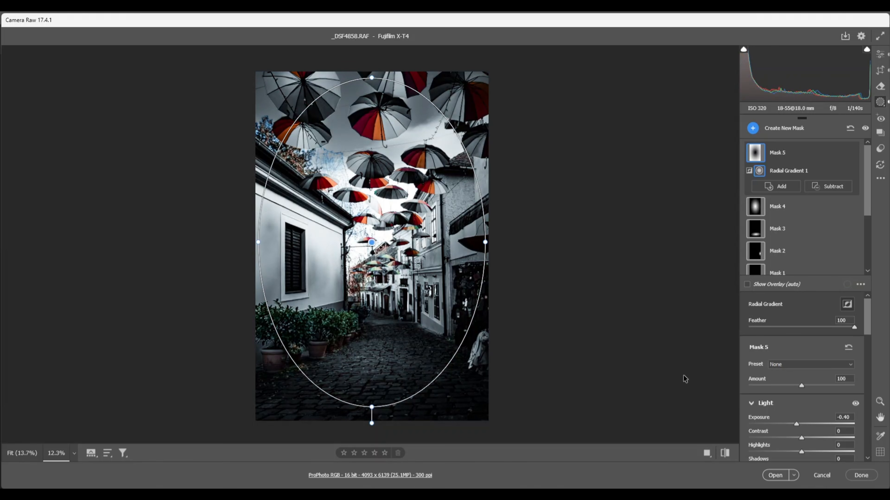
# Leave masking and compare the whole photo before and after the edits
pyautogui.click(879, 55)
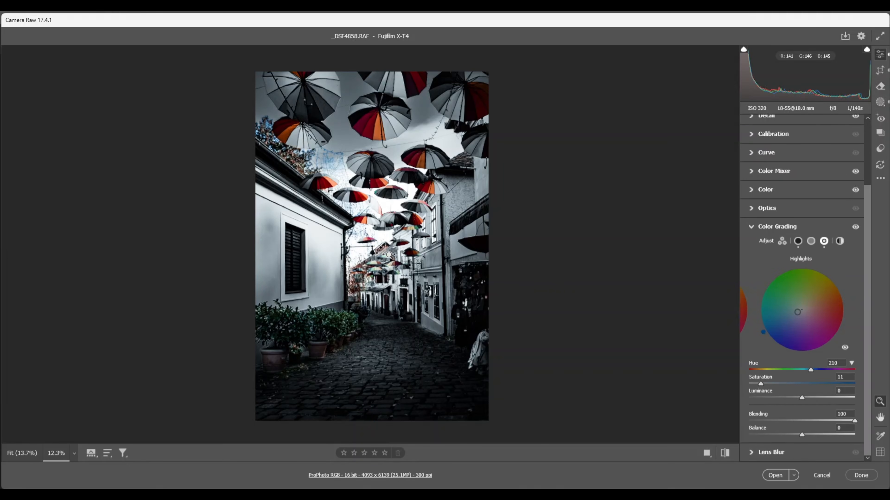
pyautogui.moveTo(390, 256); pyautogui.dragTo(385, 258)
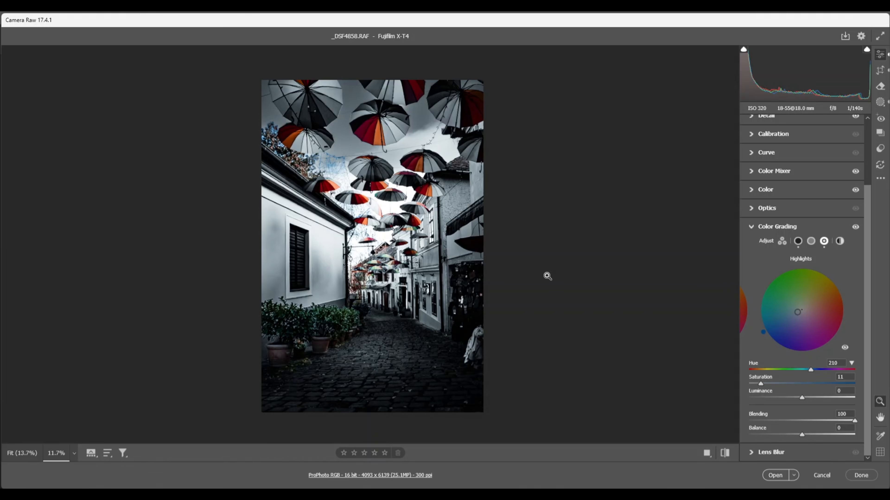
pyautogui.press('\\')
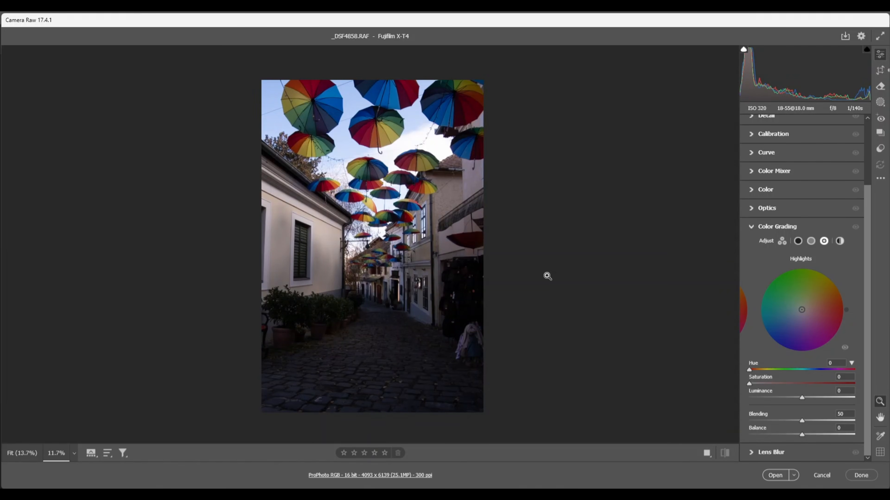
pyautogui.press('\\')
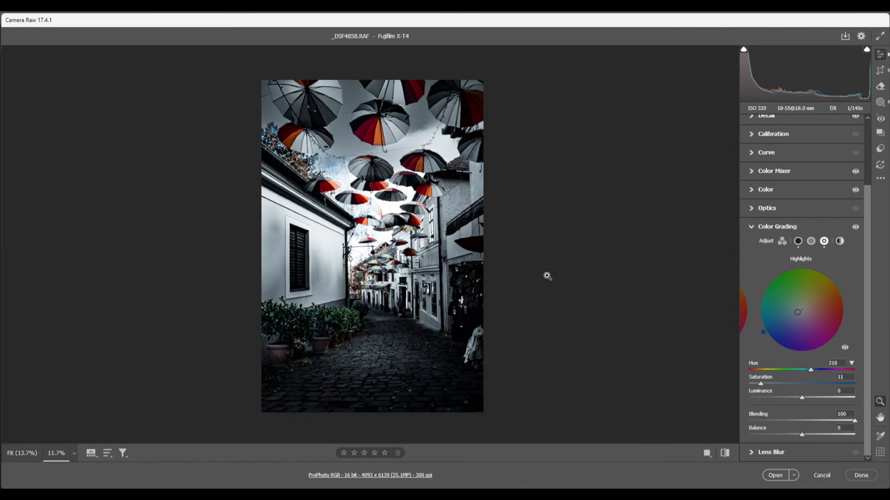
pyautogui.press('\\')
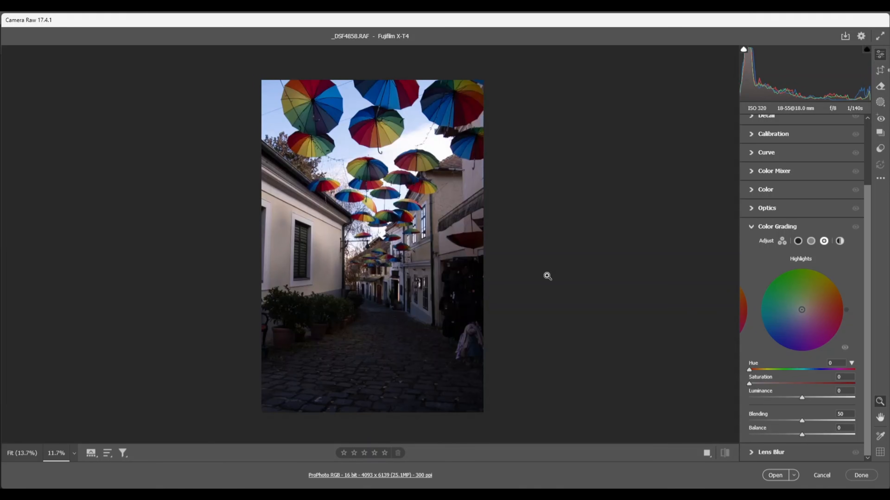
pyautogui.press('\\')
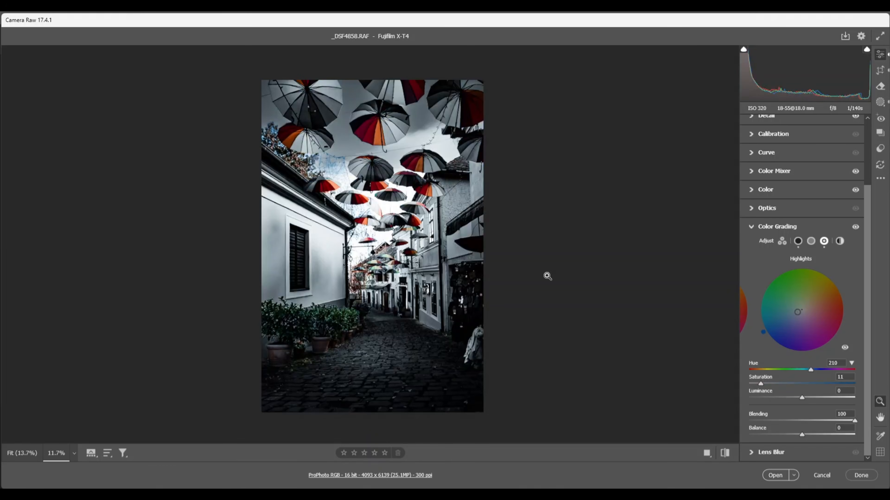